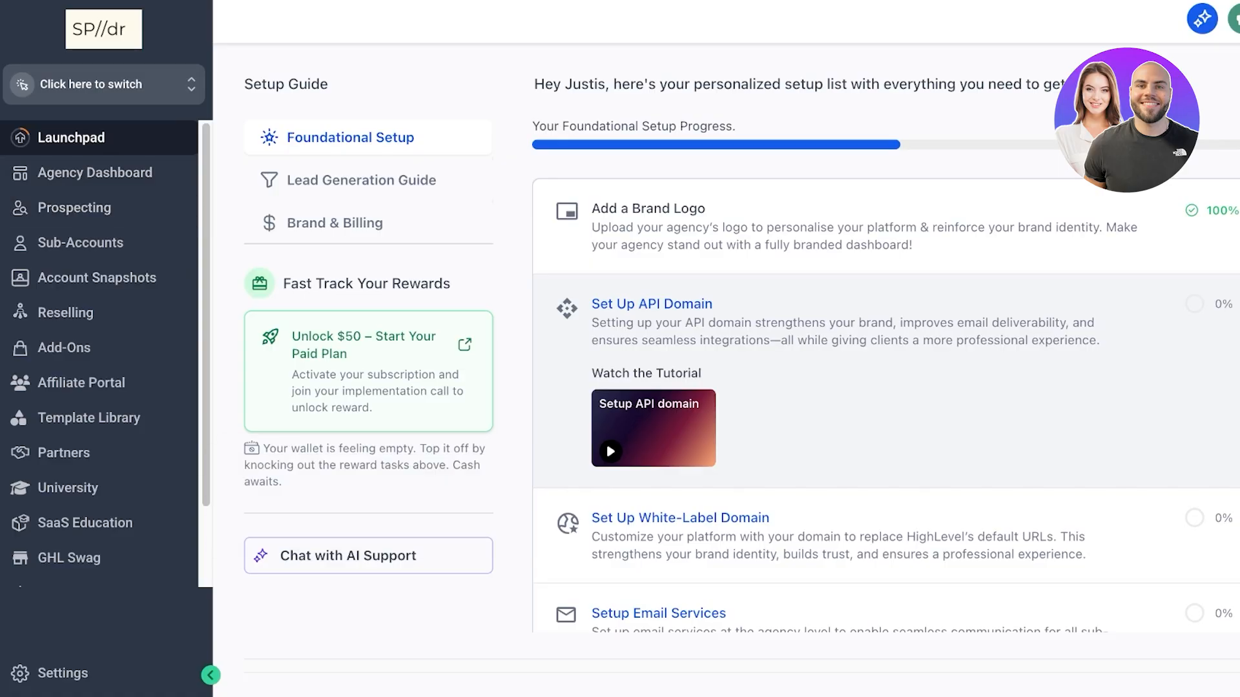
- View the agency's Prospecting accounts page
click(75, 207)
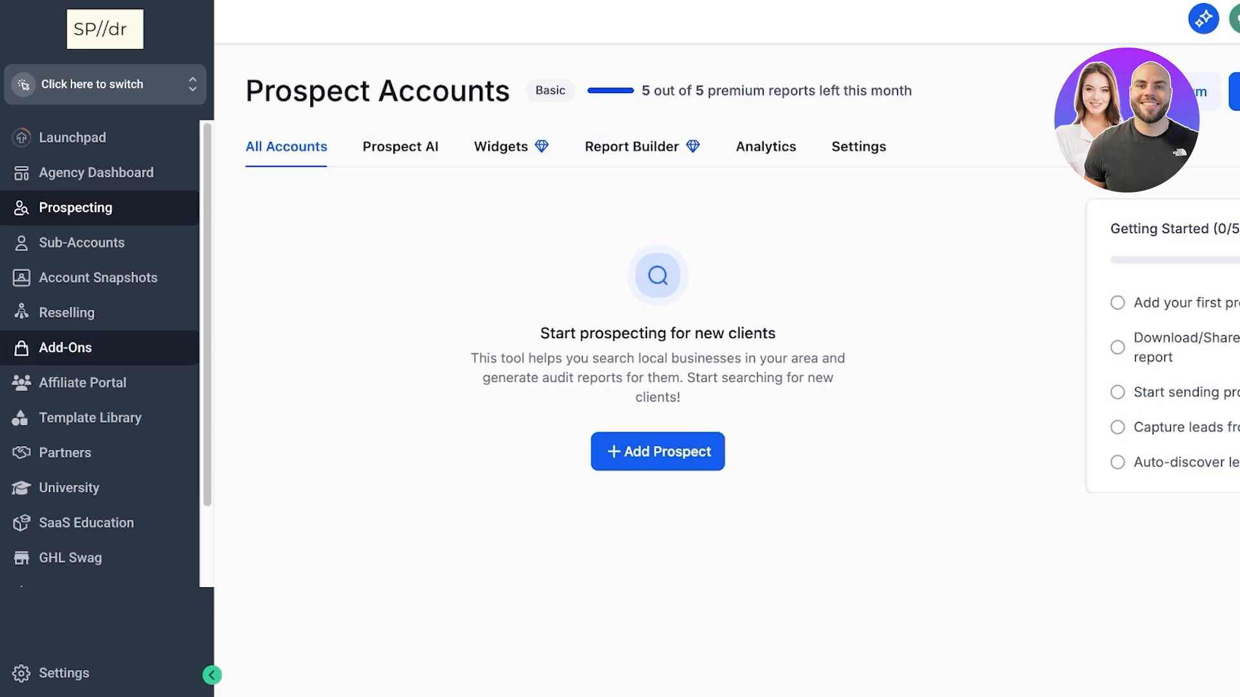
scroll(97, 394, down, 2)
scroll(97, 394, up, 2)
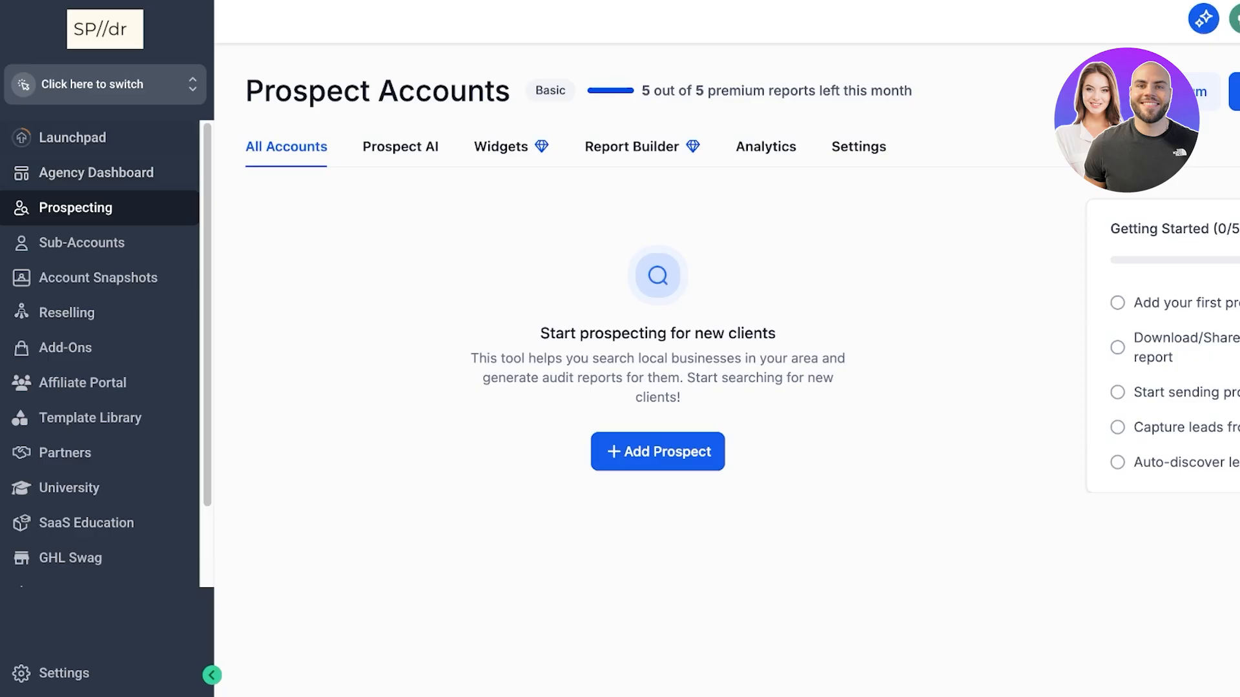
- Switch to the Spod Media sub-account and open its email marketing statistics
click(106, 83)
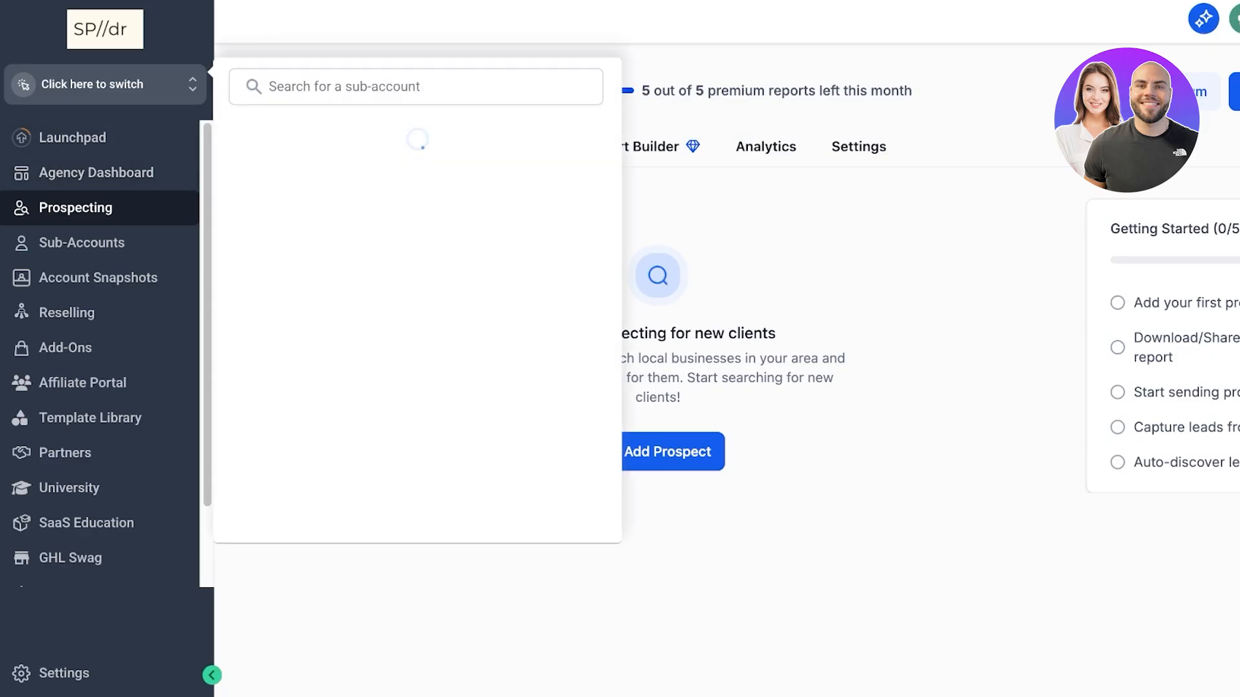
click(410, 184)
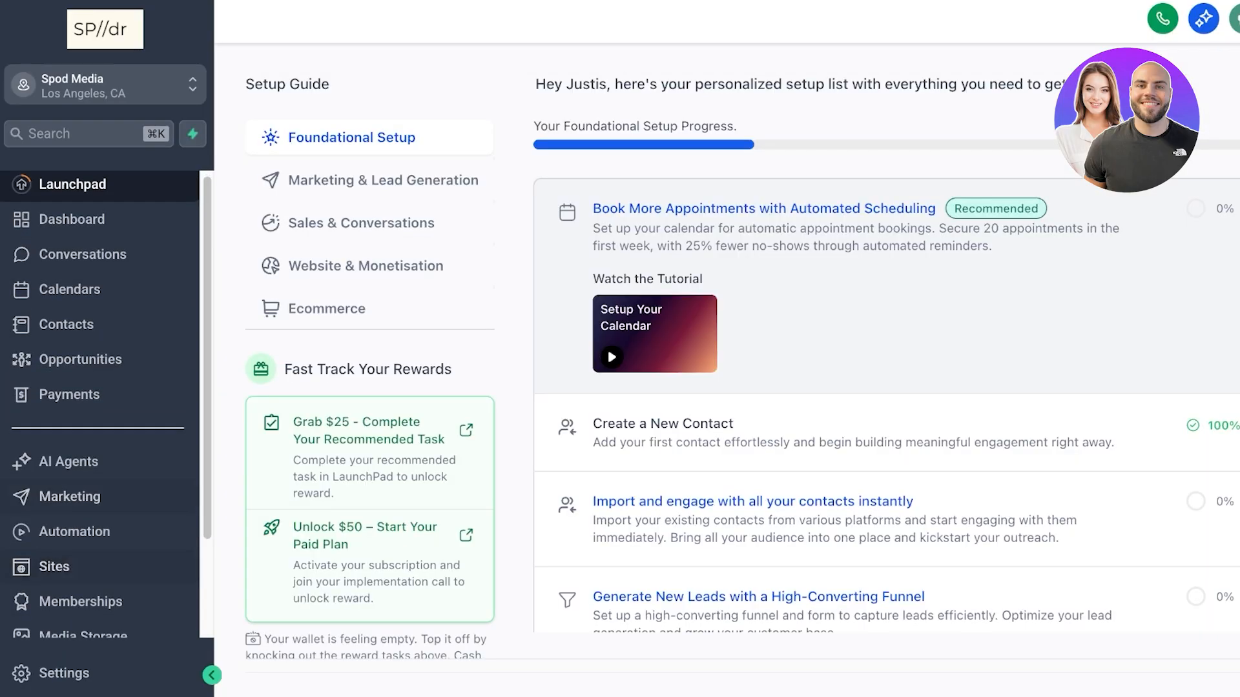
click(69, 496)
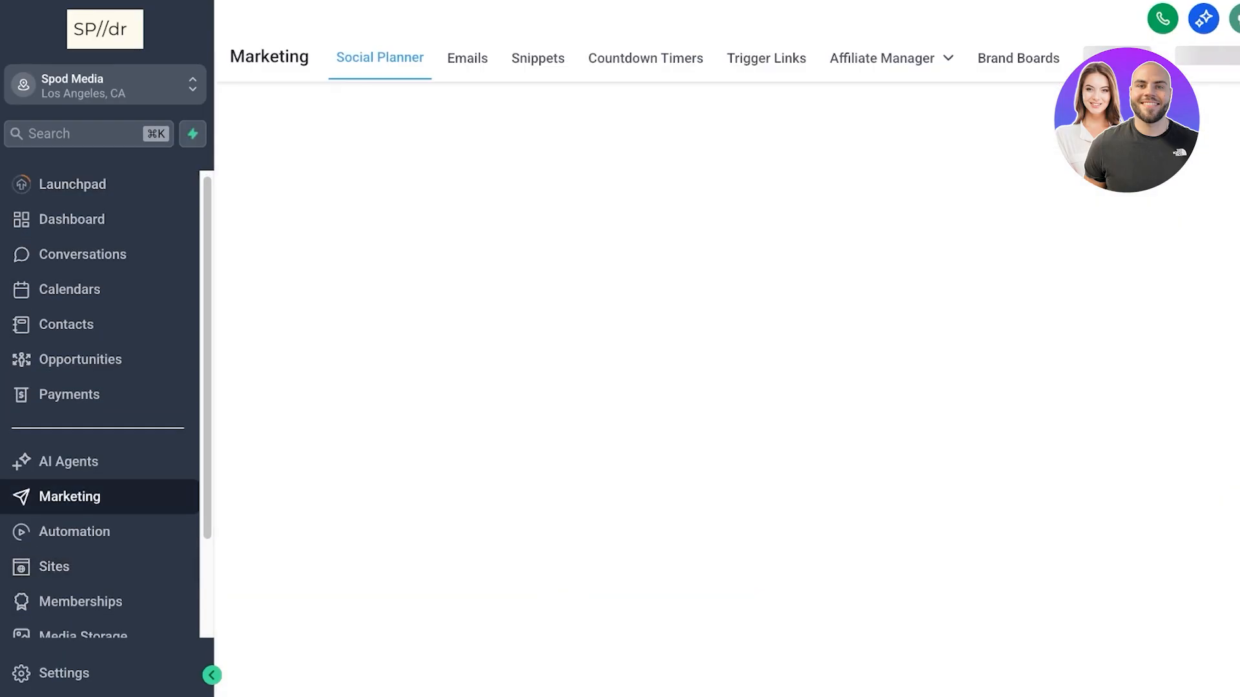
click(467, 58)
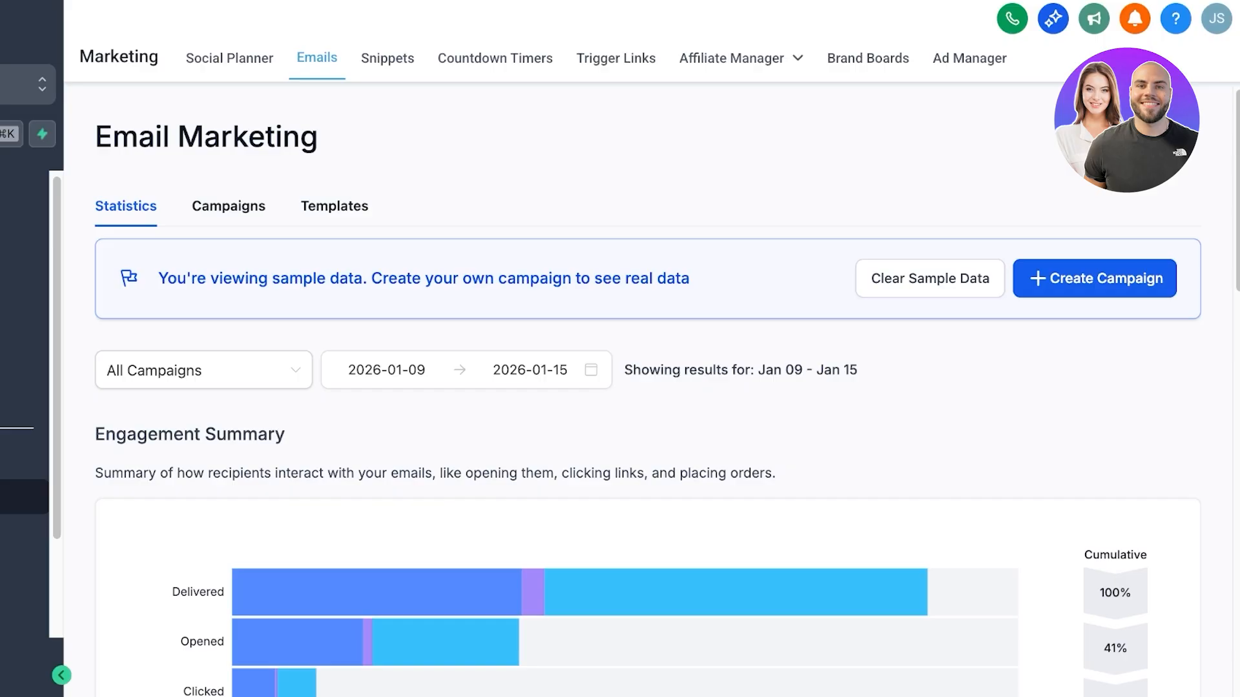
- Review the email statistics from the engagement summary through the open rate chart to the top performing emails
scroll(648, 390, down, 12)
scroll(647, 390, up, 8)
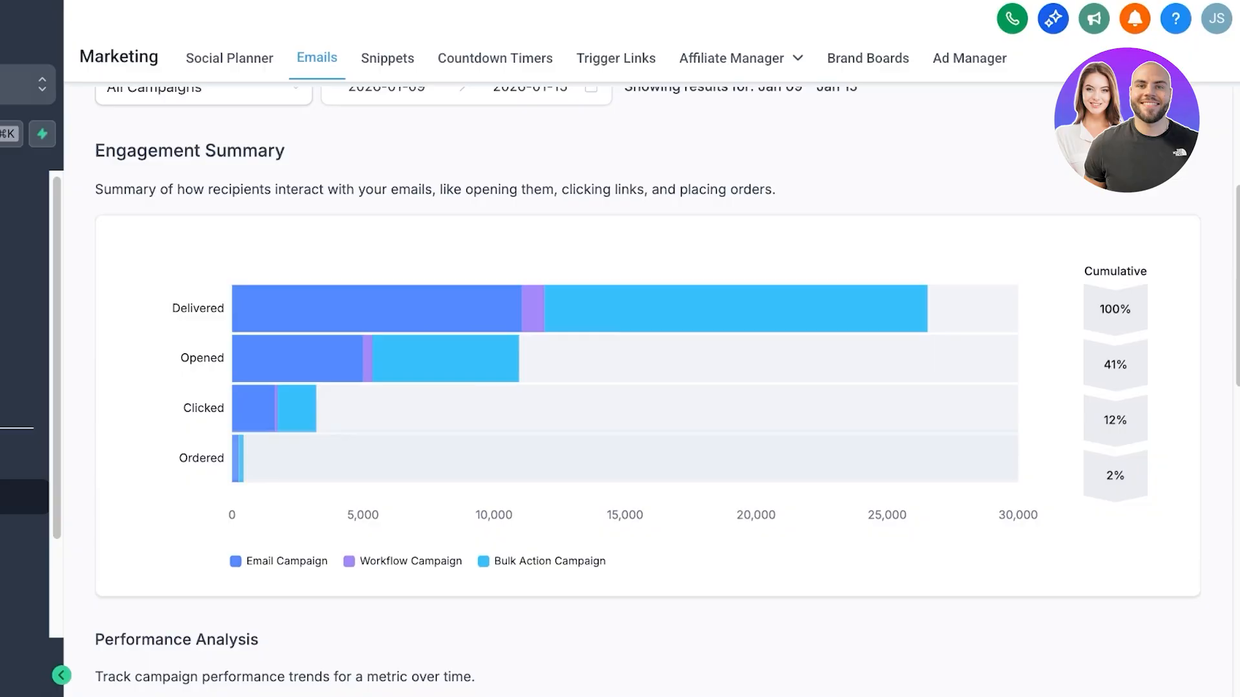
scroll(648, 390, down, 8)
scroll(648, 390, down, 3)
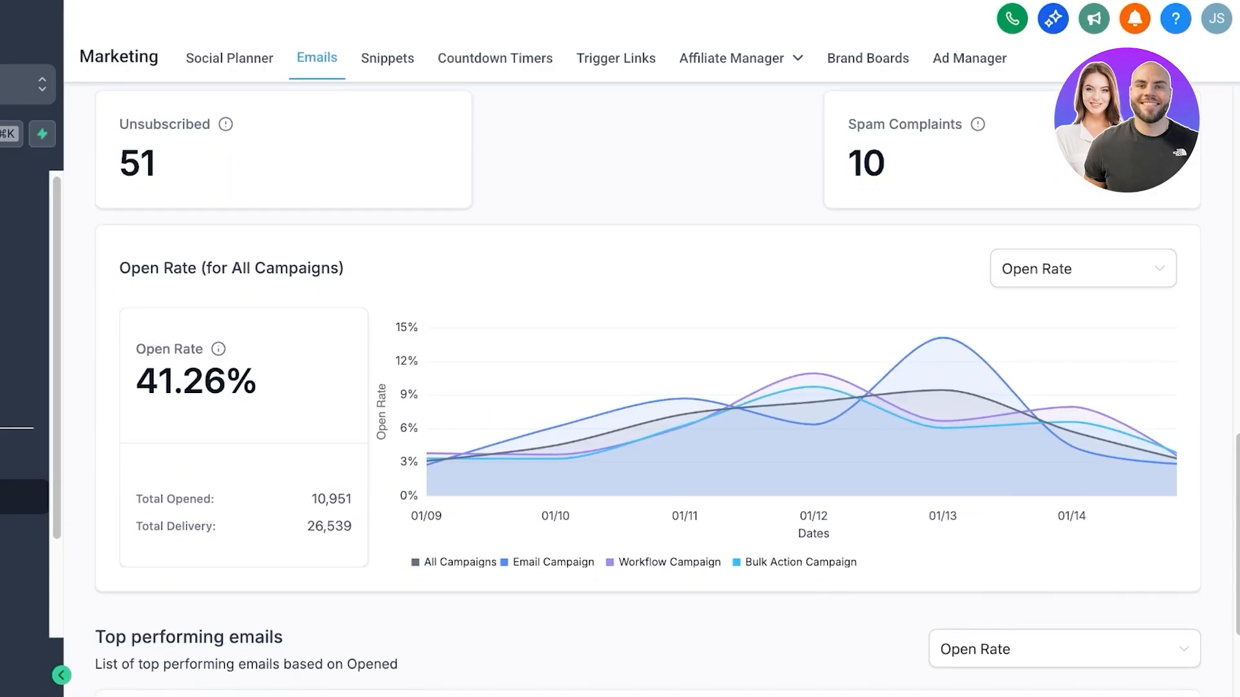
scroll(647, 390, down, 1)
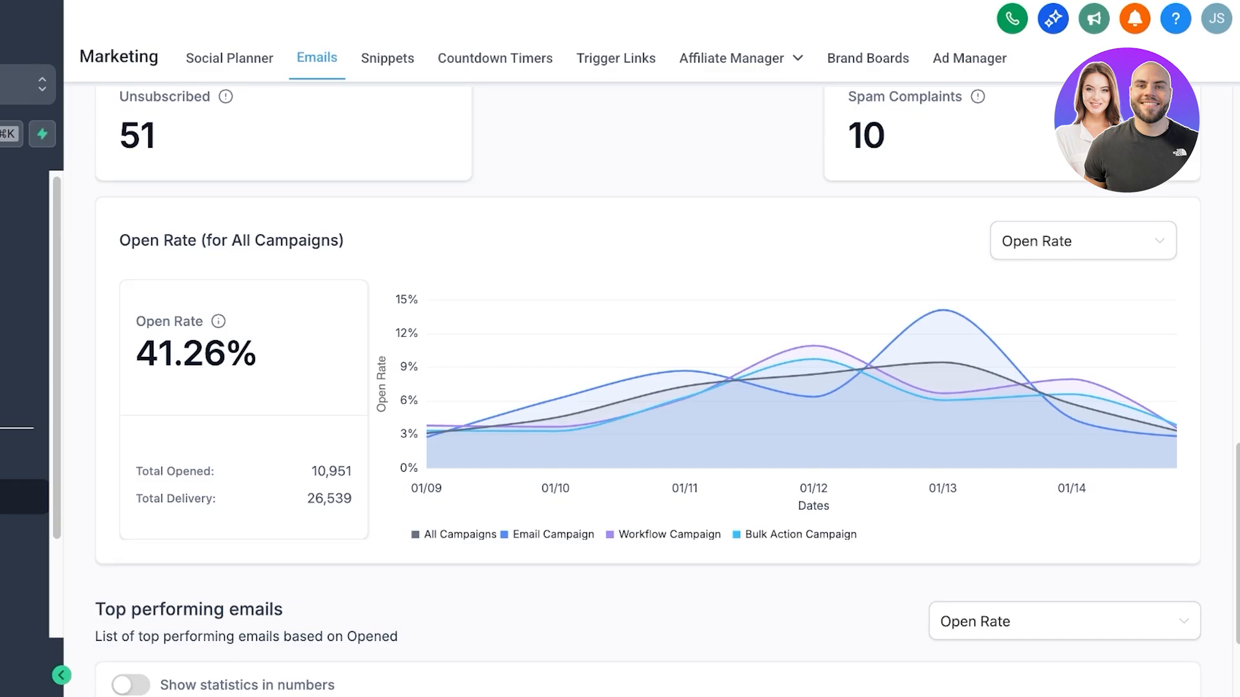
scroll(648, 390, down, 1)
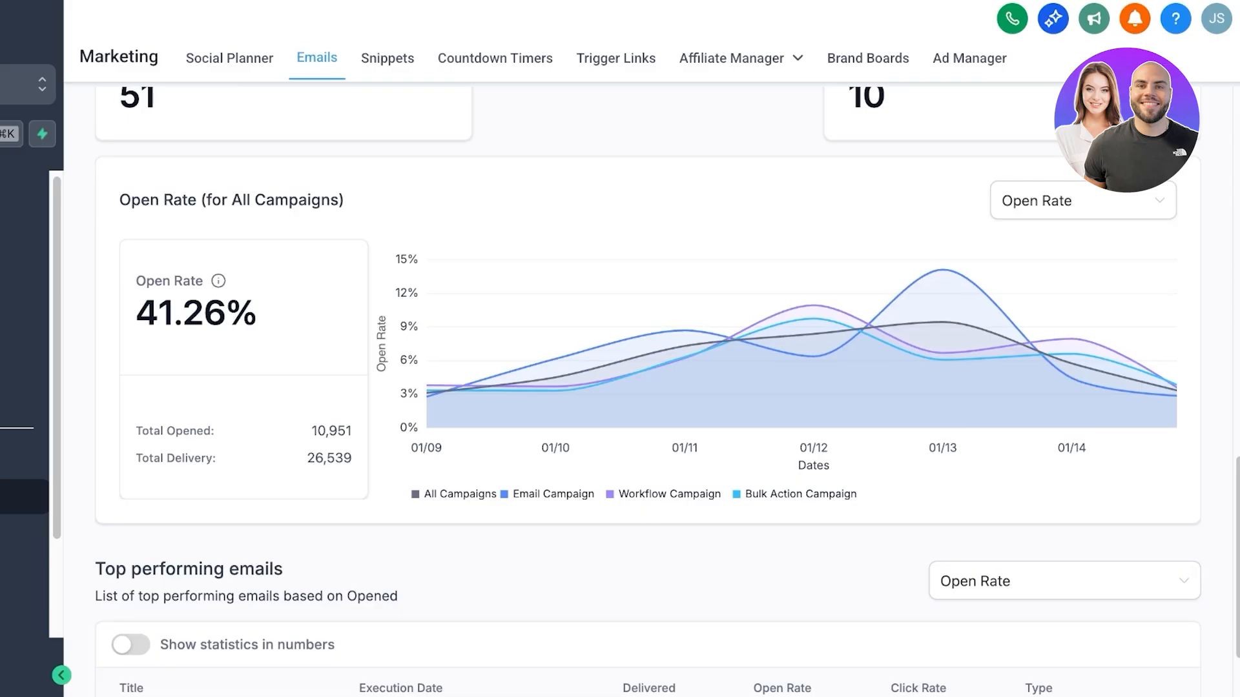
scroll(648, 390, down, 3)
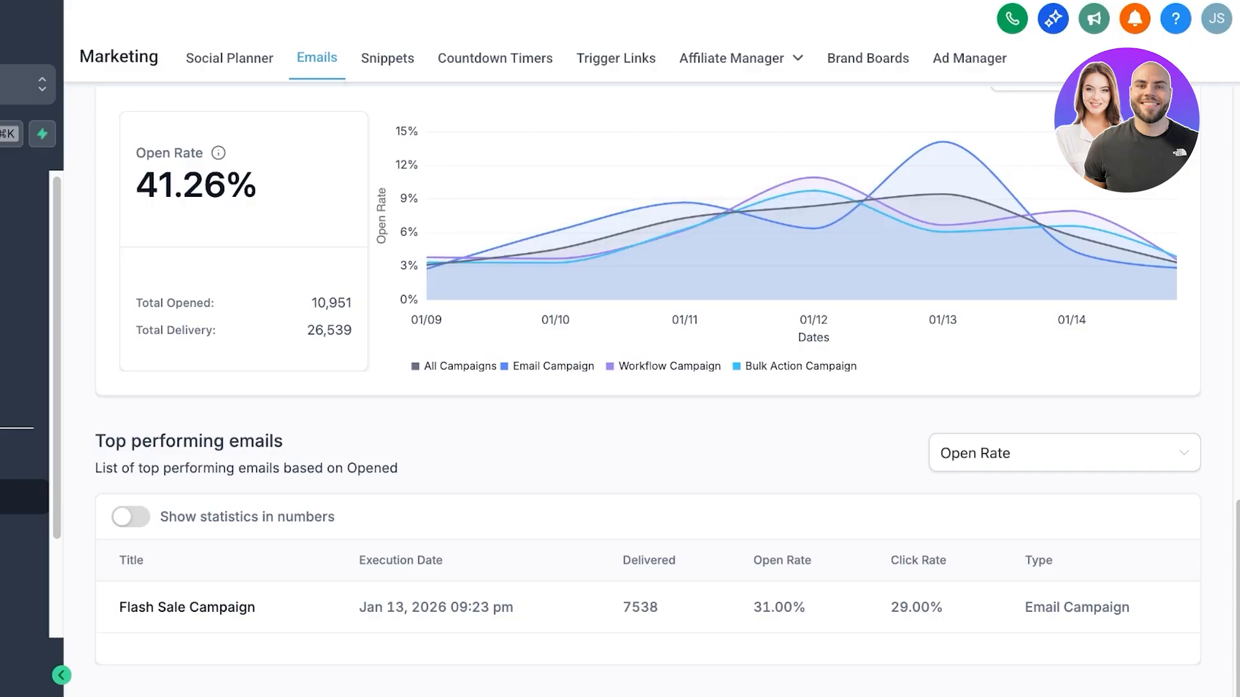
- Re-examine the email performance analysis and engagement summary, and dismiss the microphone permission request
mouse_move(740, 58)
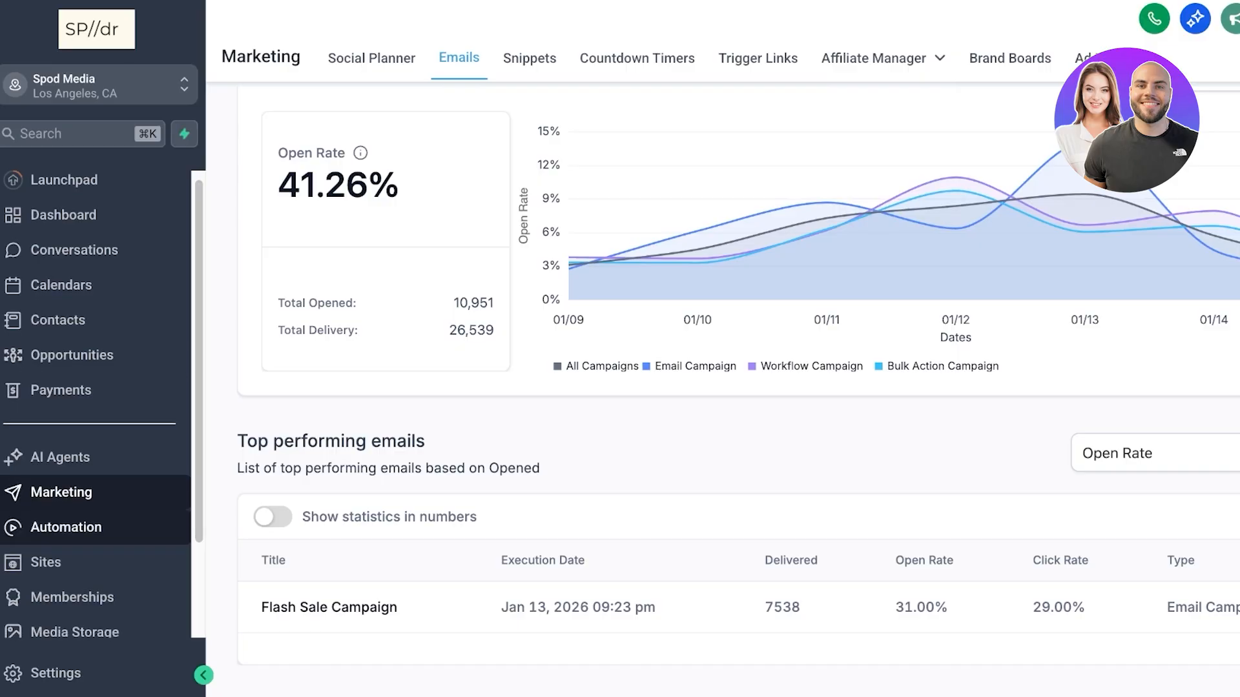
scroll(65, 529, down, 2)
scroll(97, 401, up, 2)
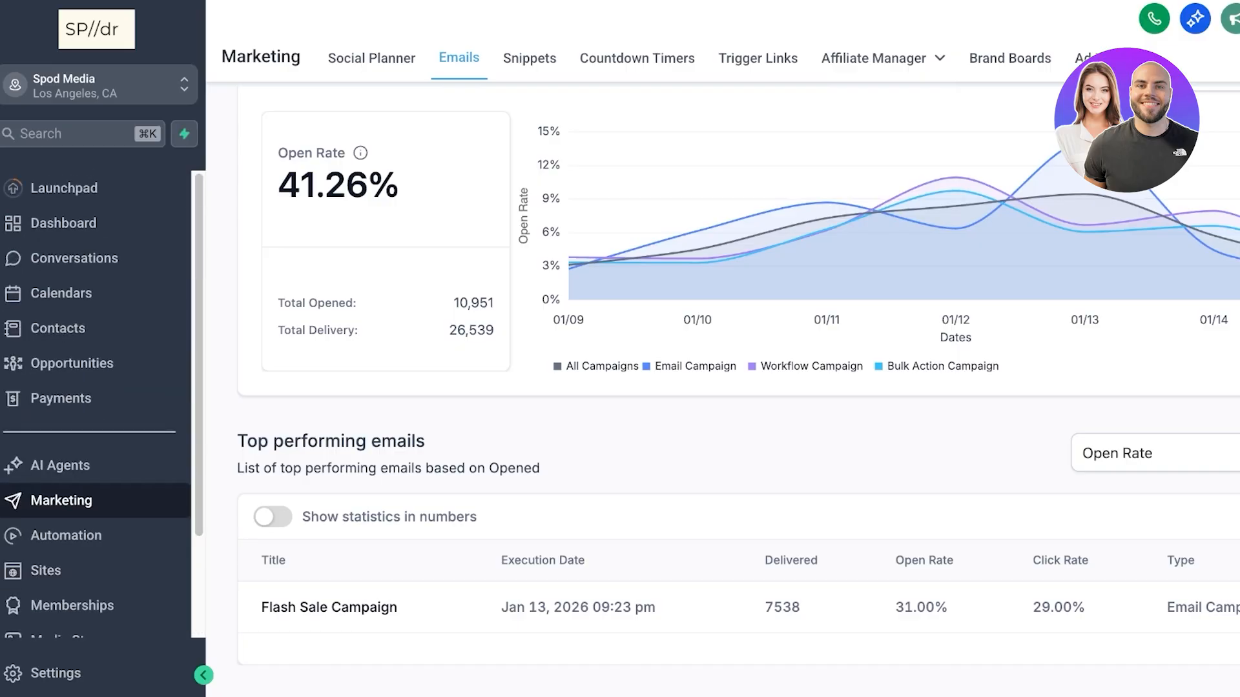
scroll(735, 388, up, 10)
scroll(65, 362, down, 2)
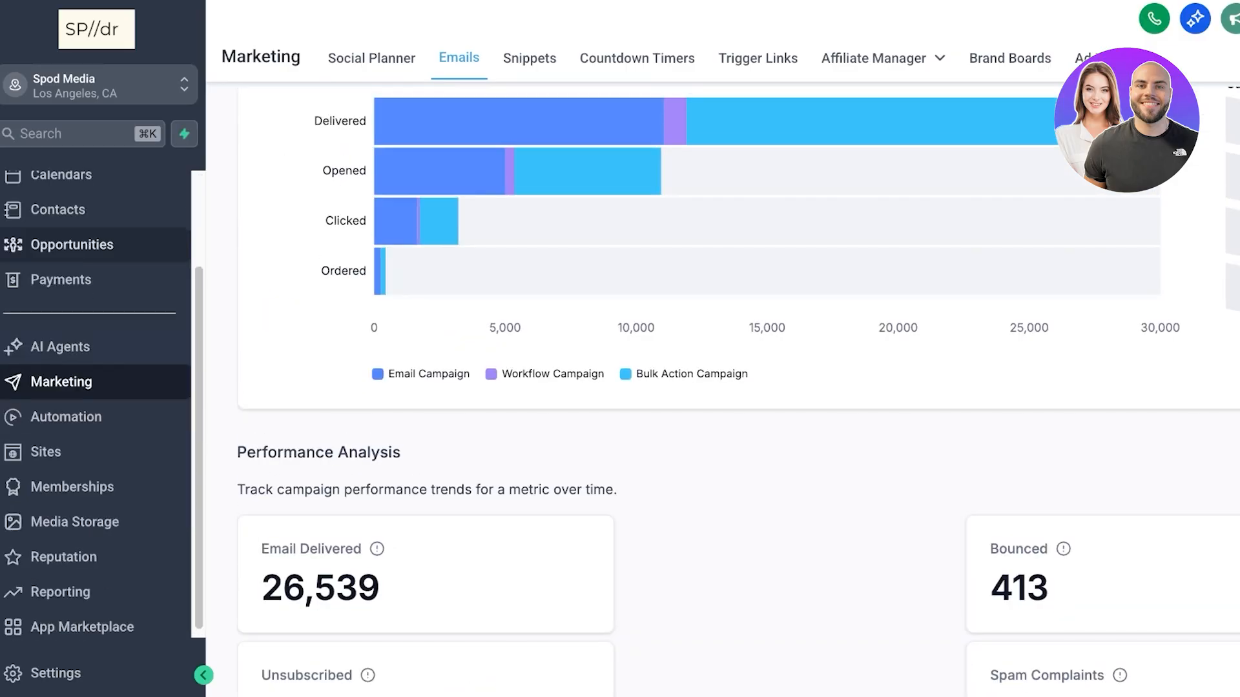
scroll(710, 278, up, 1)
mouse_move(710, 272)
scroll(736, 387, up, 7)
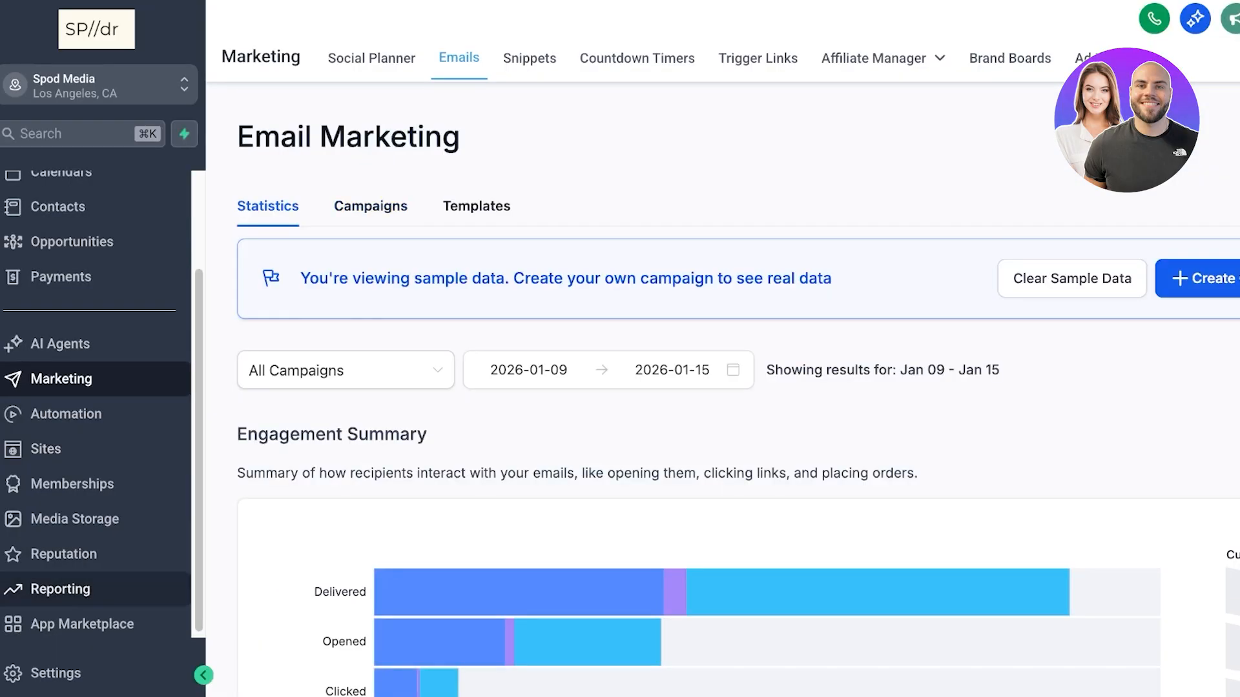
scroll(97, 400, up, 2)
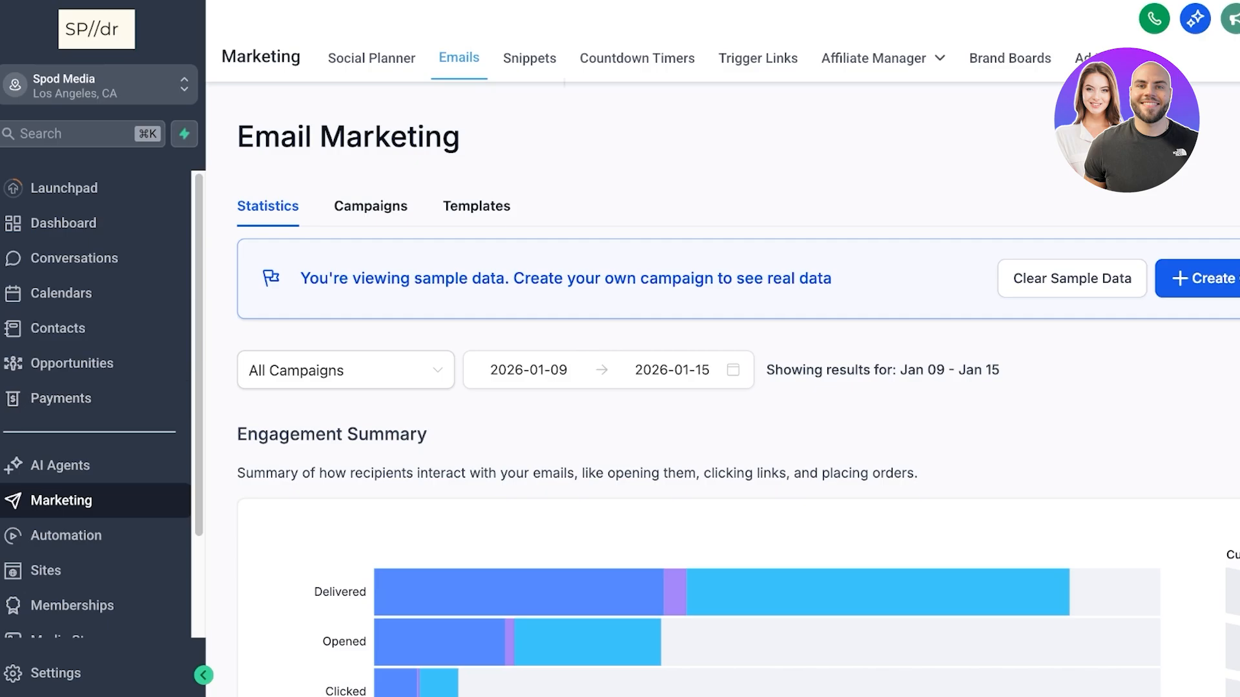
scroll(710, 452, down, 3)
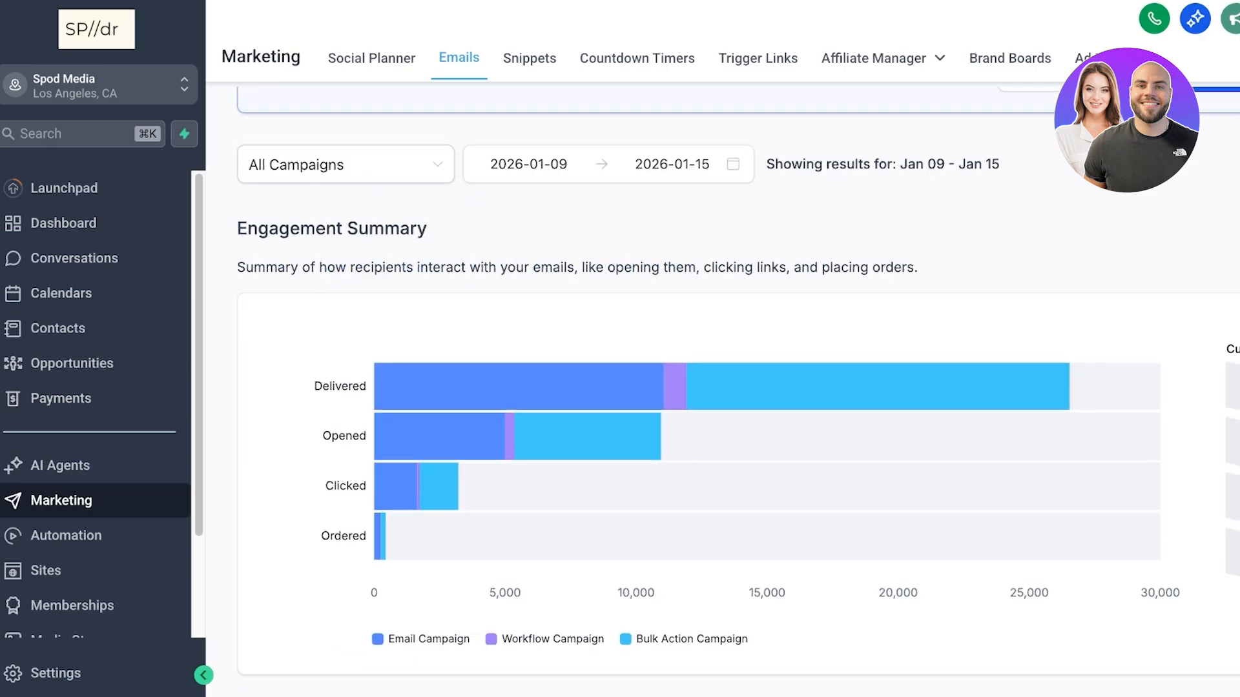
scroll(710, 452, up, 3)
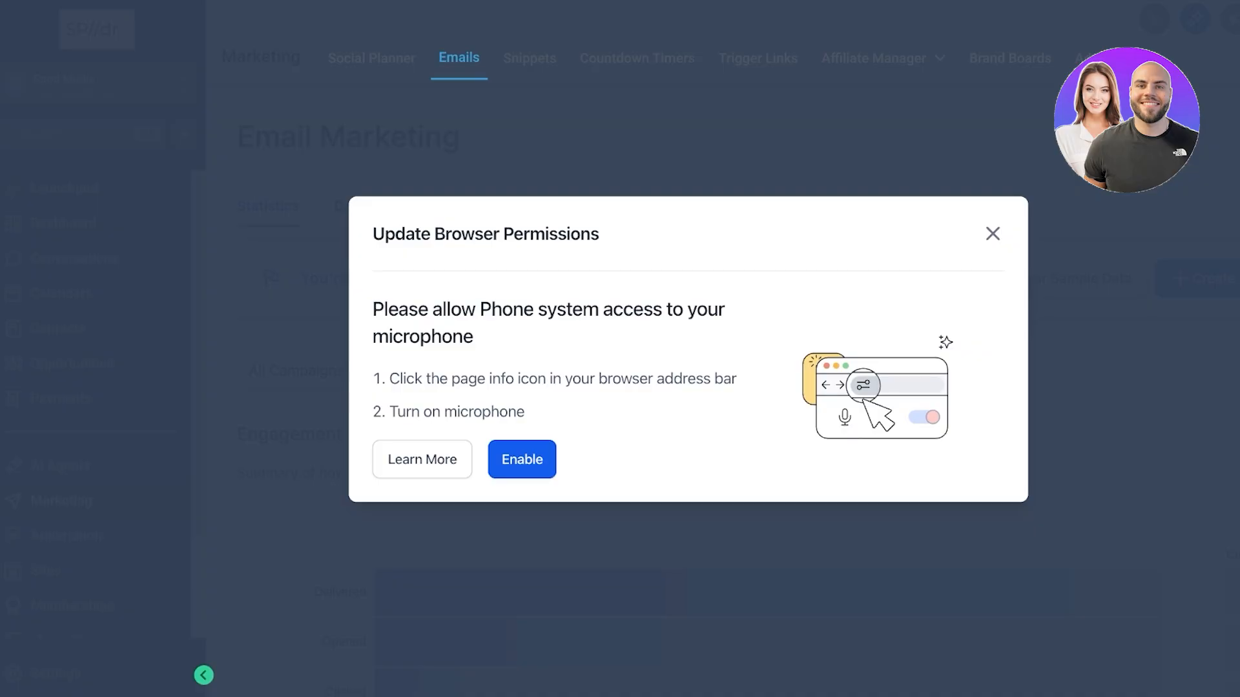
key(Escape)
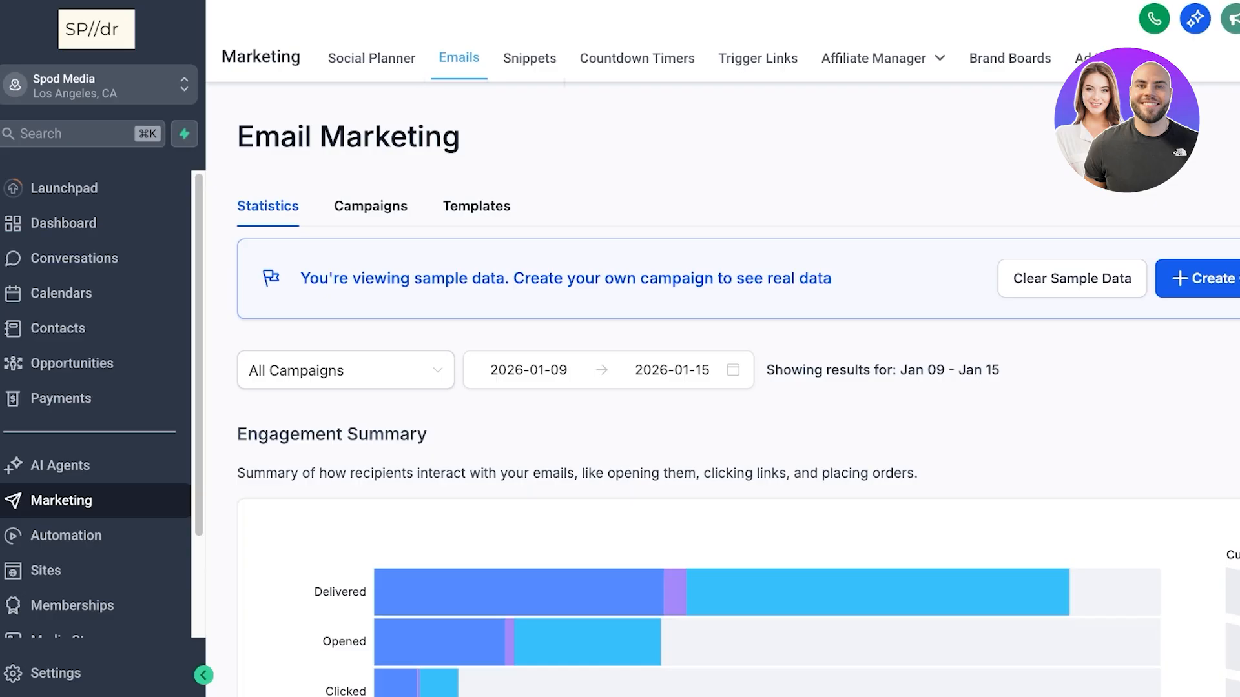
- Check the Brand Boards page and return to the email engagement and performance statistics
click(1009, 58)
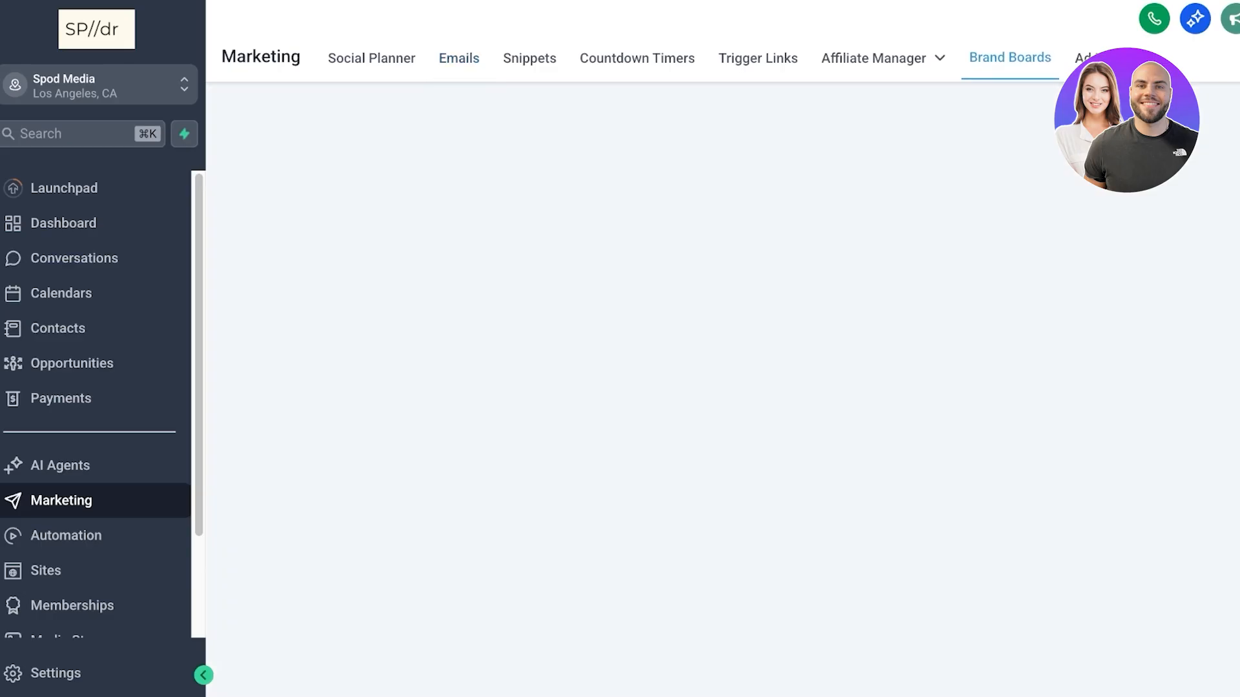
click(459, 58)
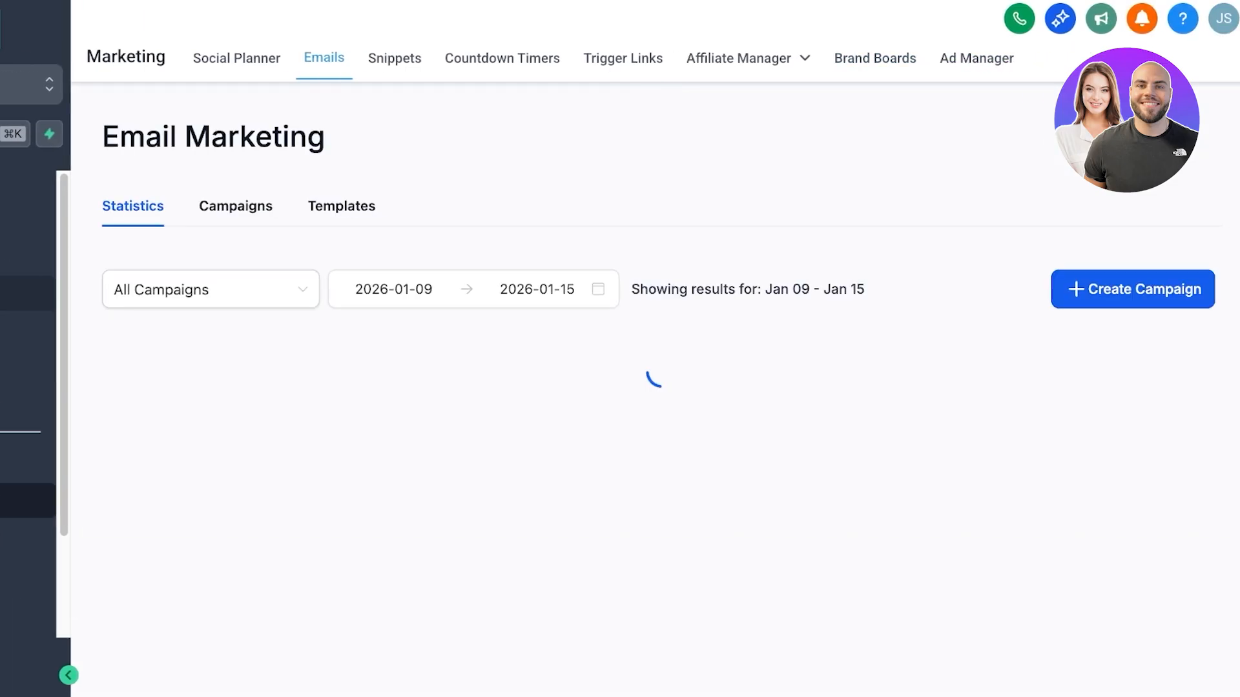
scroll(646, 388, down, 6)
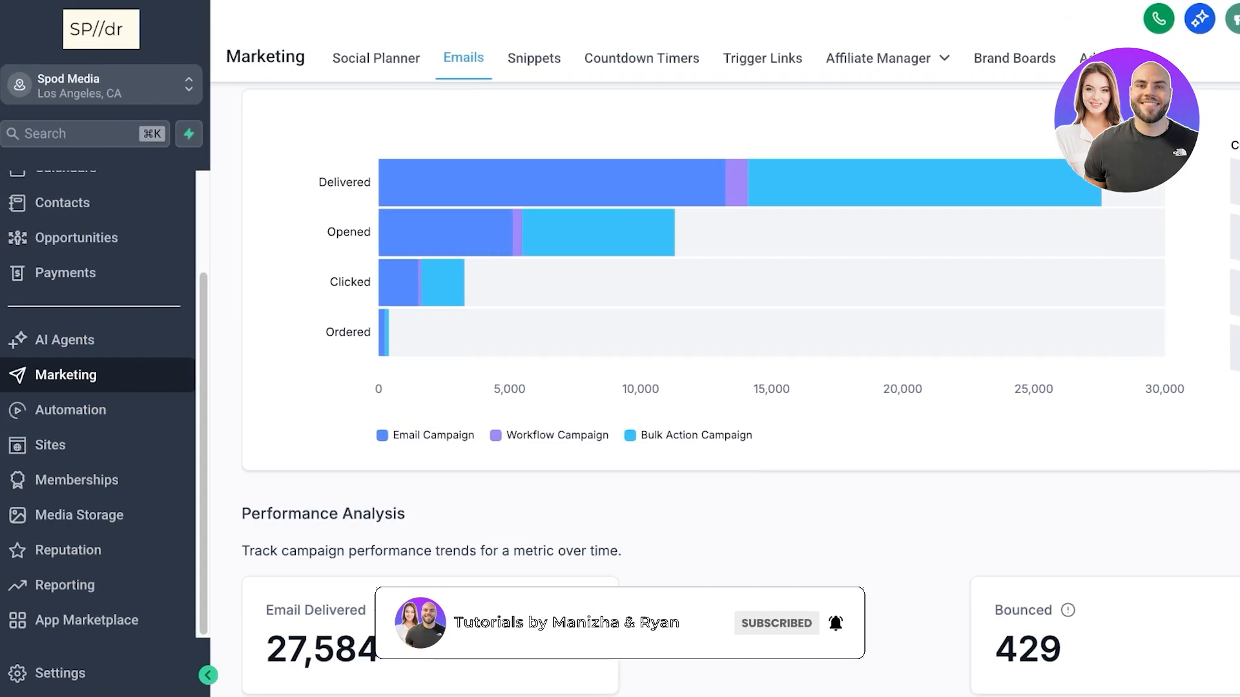
scroll(97, 322, up, 2)
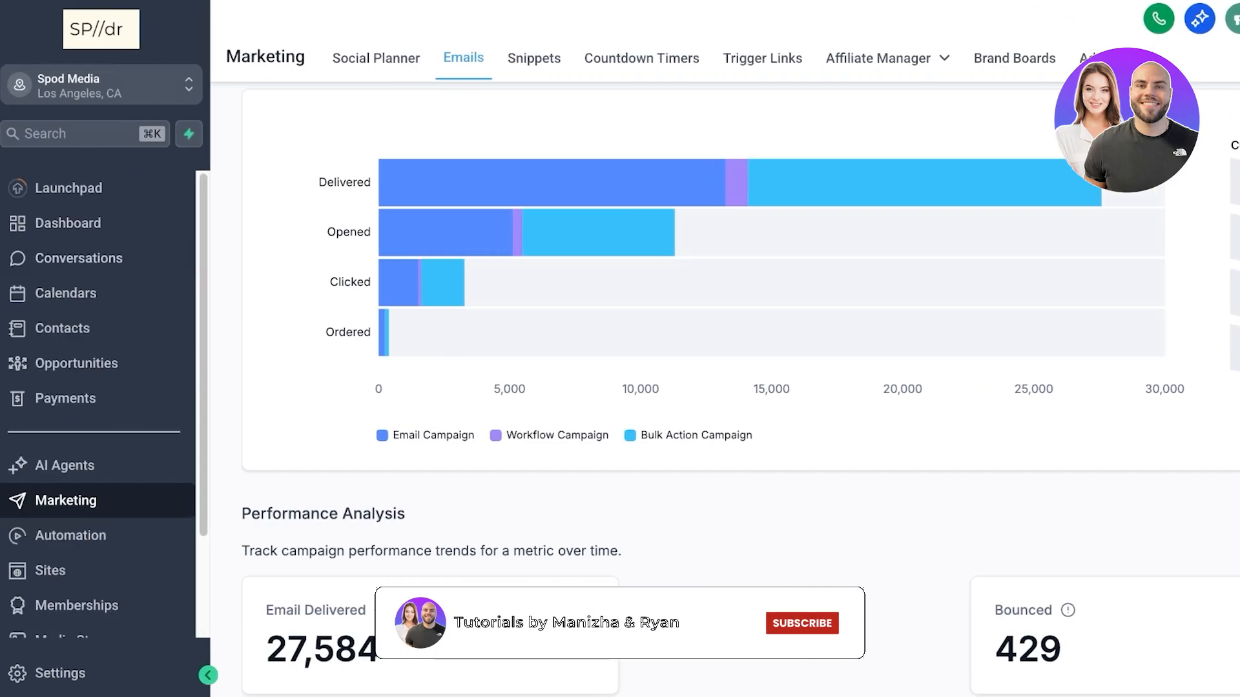
- View the contacts' smart lists and the automation workflow list
click(62, 328)
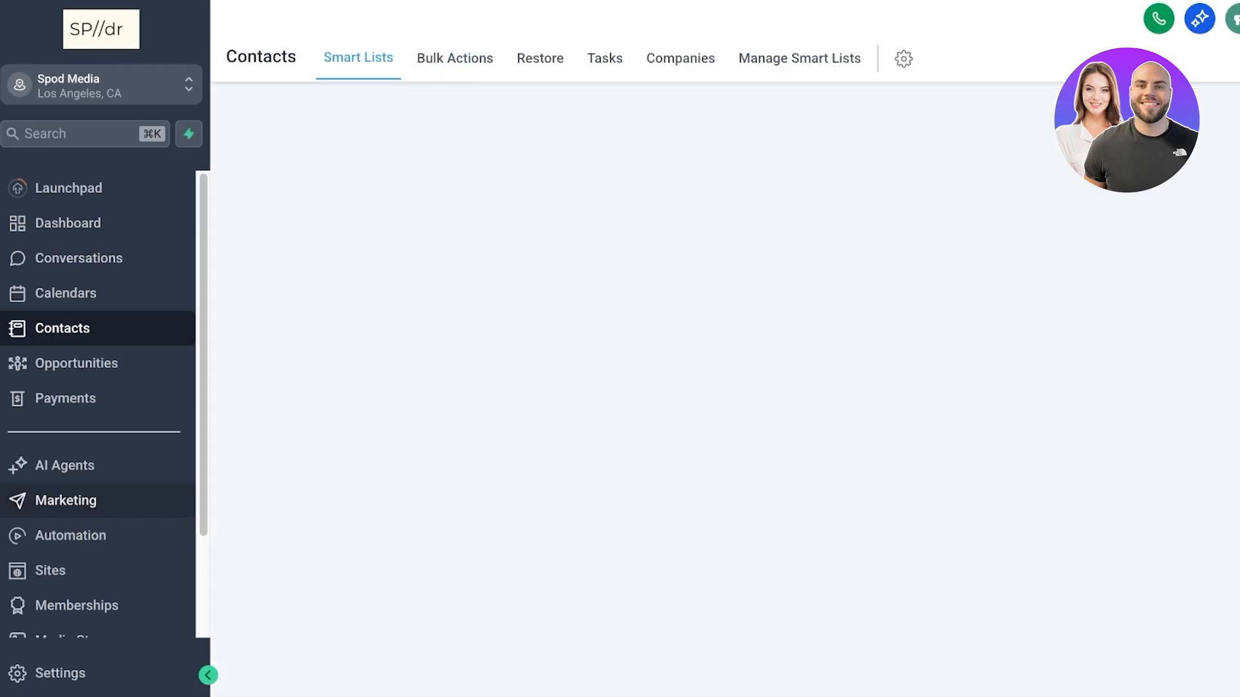
click(70, 535)
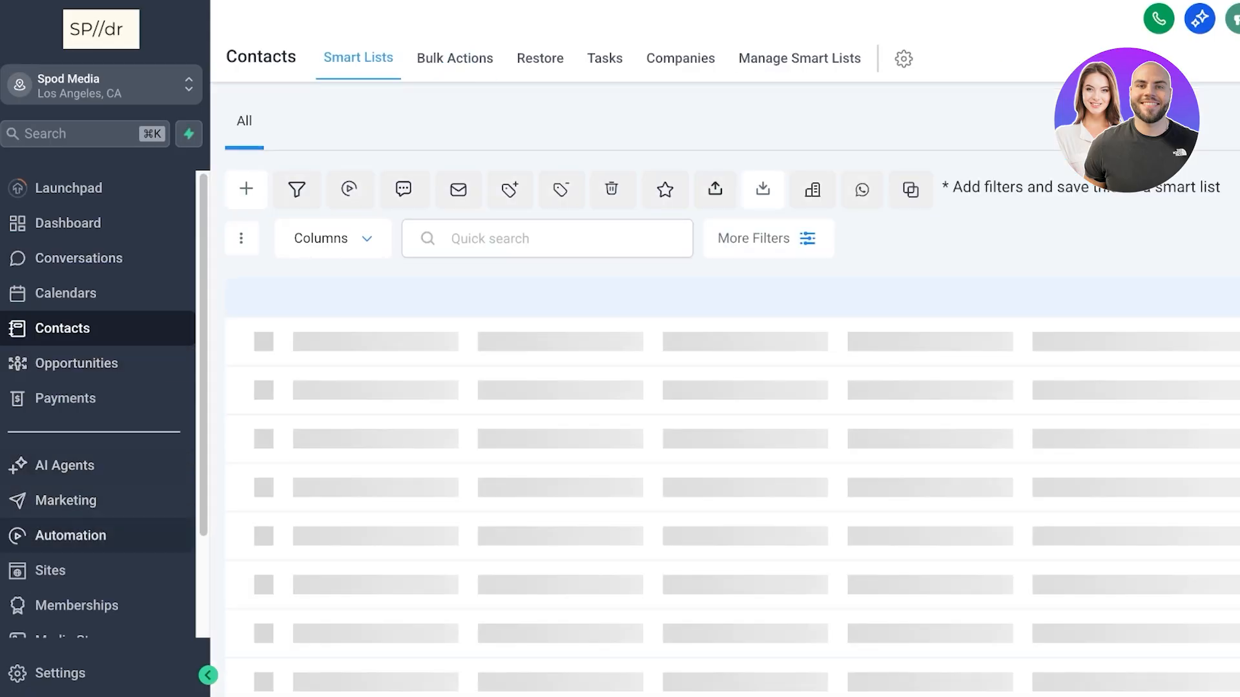
scroll(97, 491, down, 1)
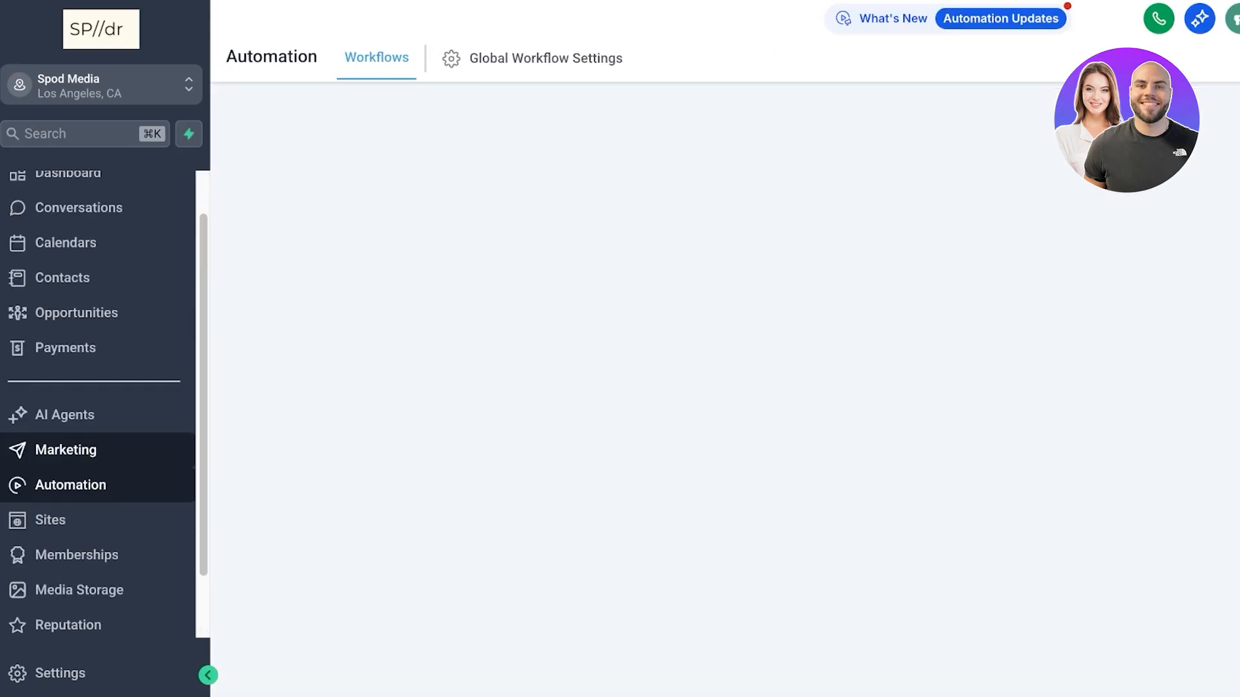
scroll(97, 407, up, 1)
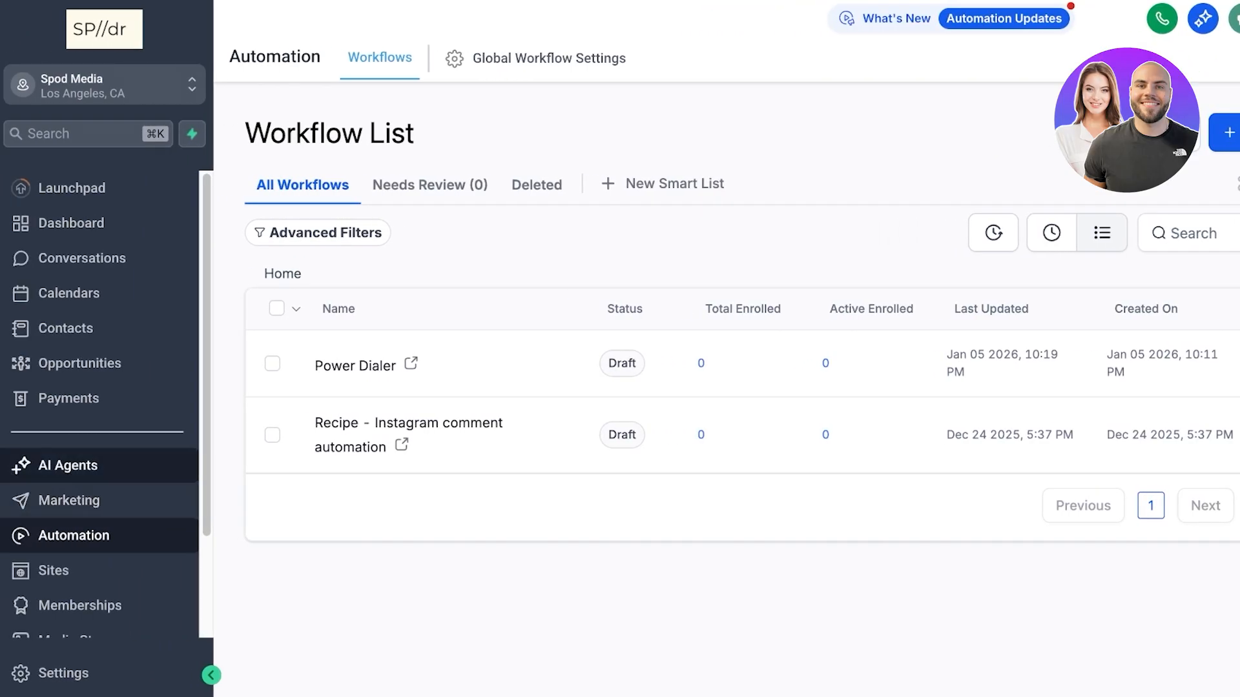
- View the Social Planner in the Marketing section
click(69, 500)
click(881, 58)
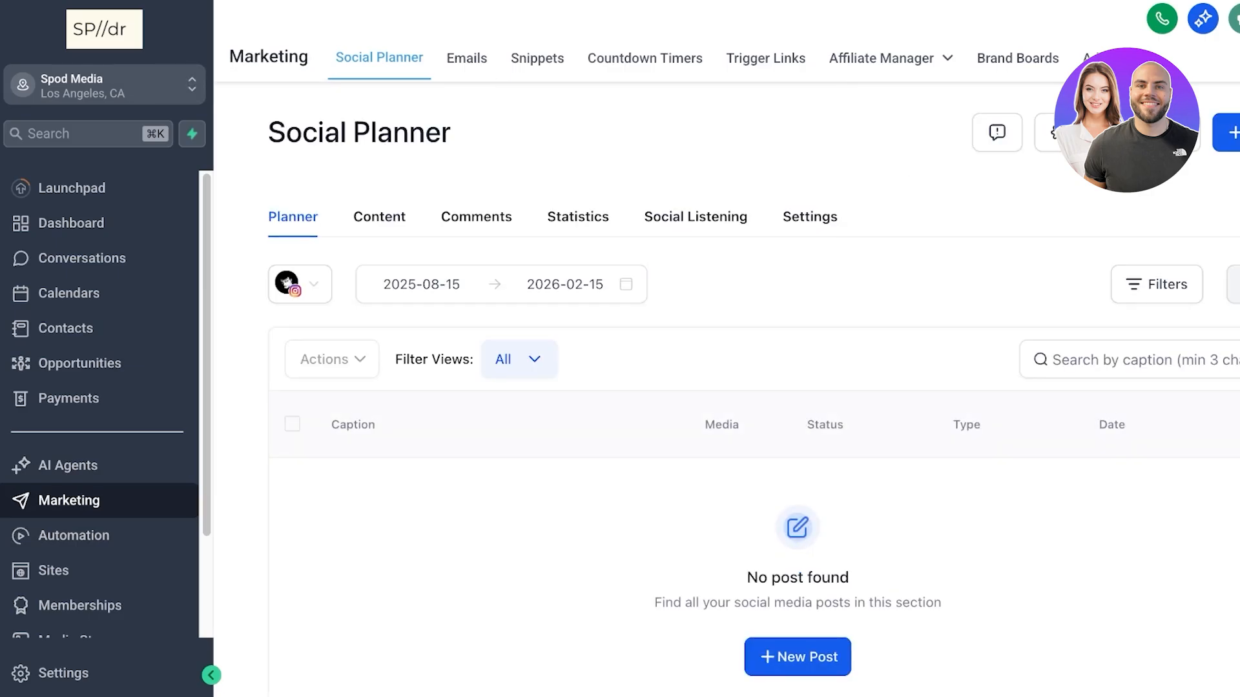
- Look through the sub-account's funnels, websites and stores in the Sites section
click(53, 570)
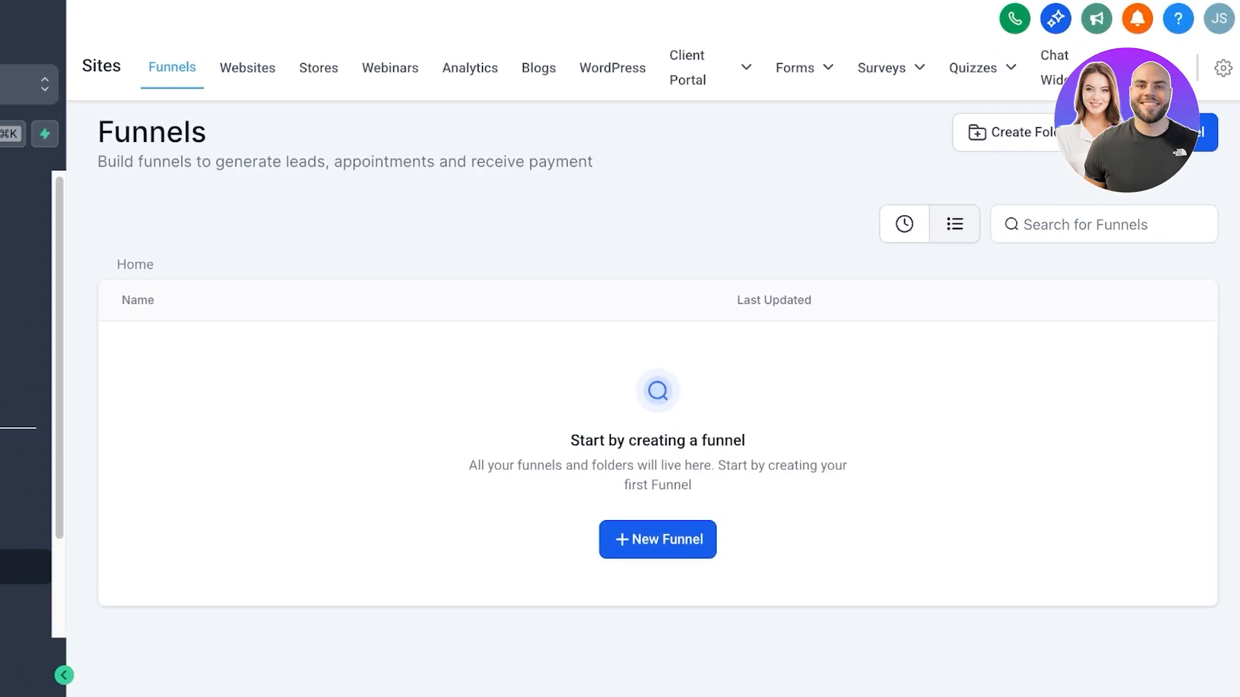
click(247, 68)
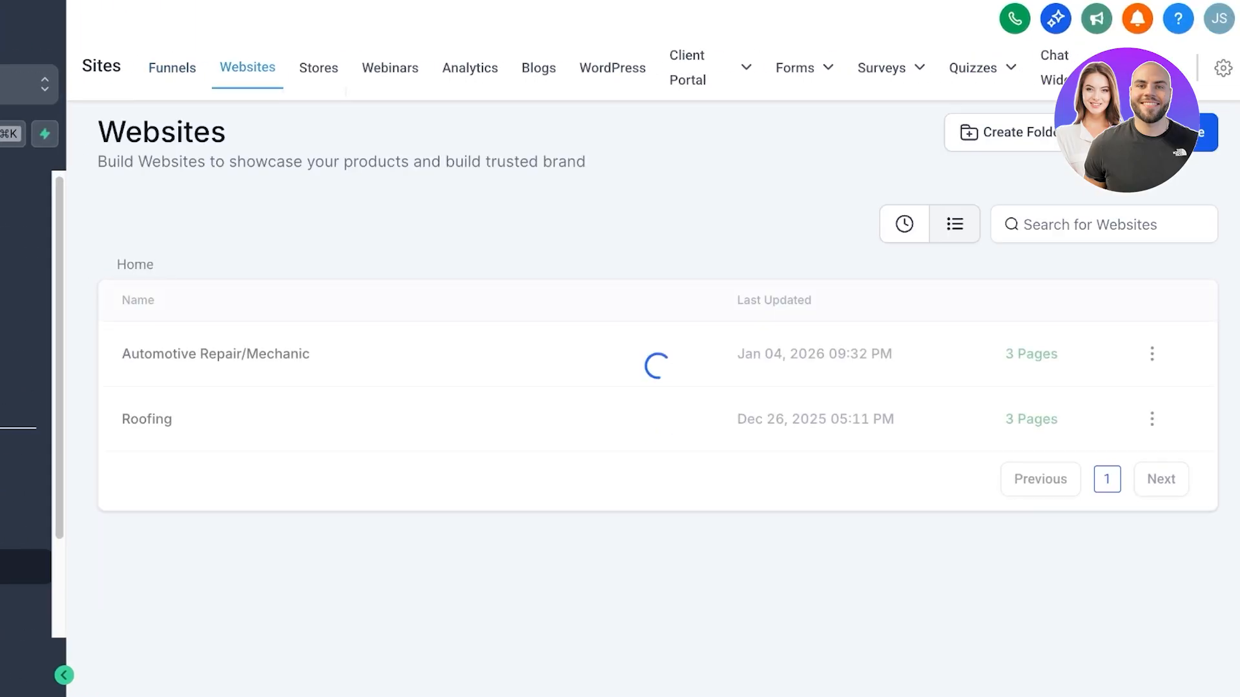
click(318, 68)
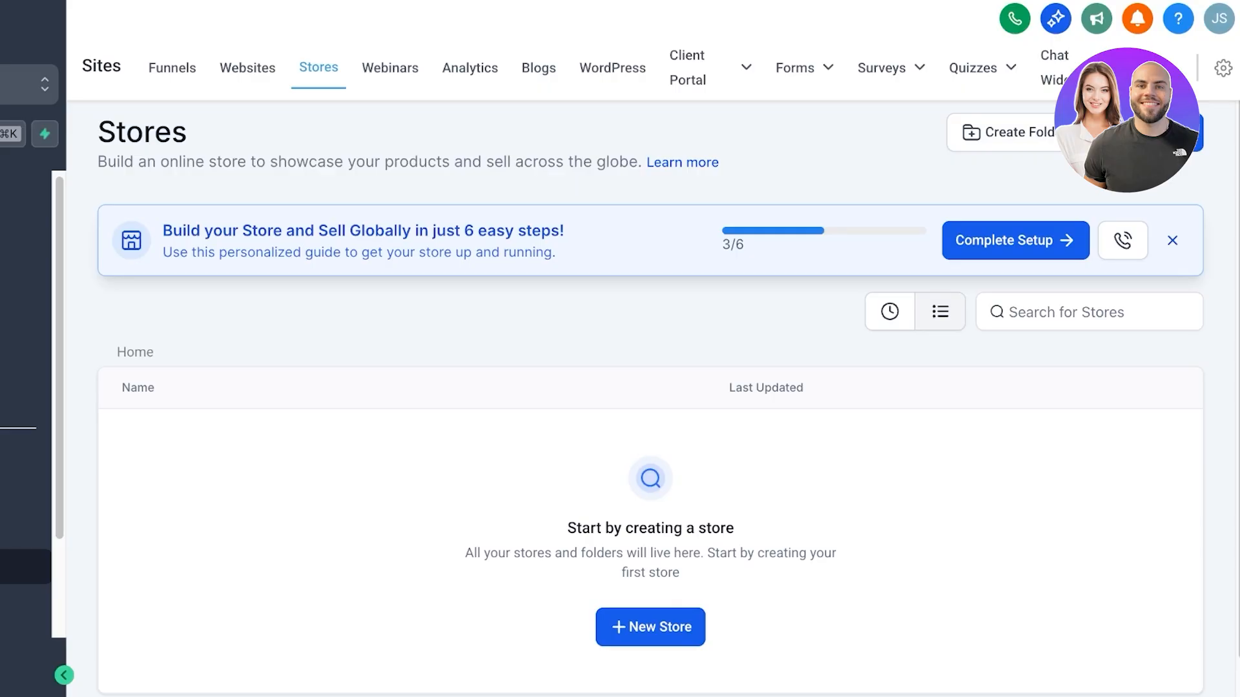
- View the upcoming appointments list in the Calendars section
click(65, 289)
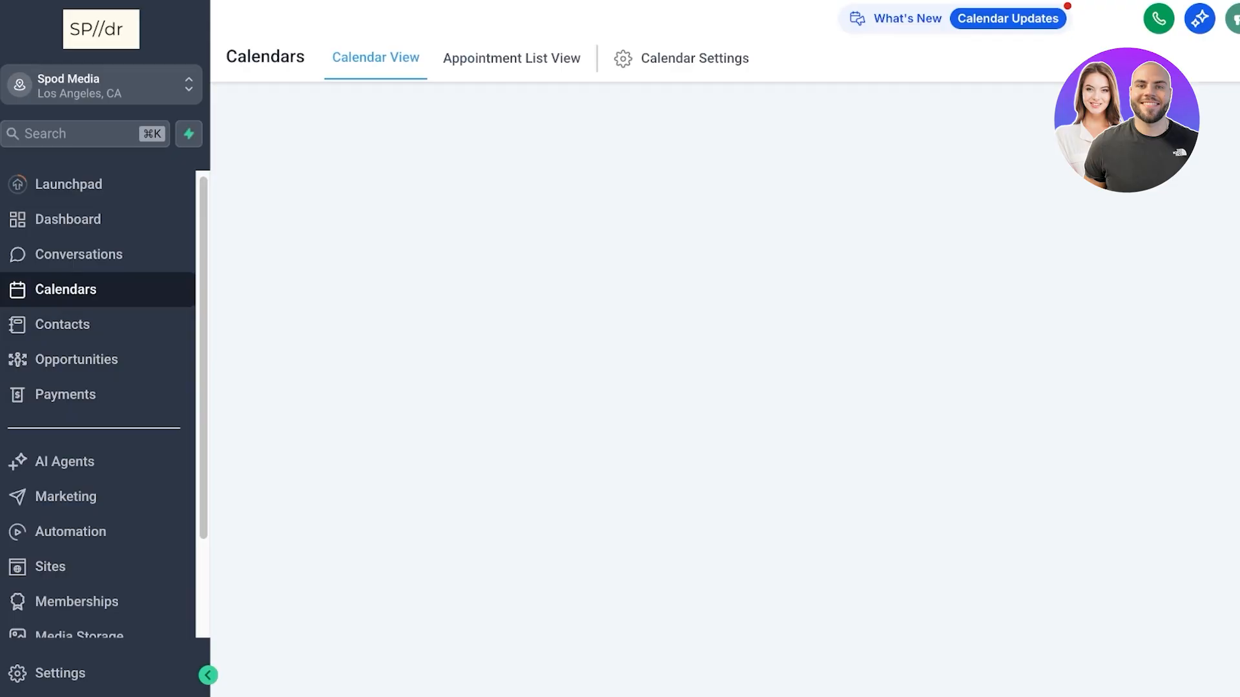
click(512, 58)
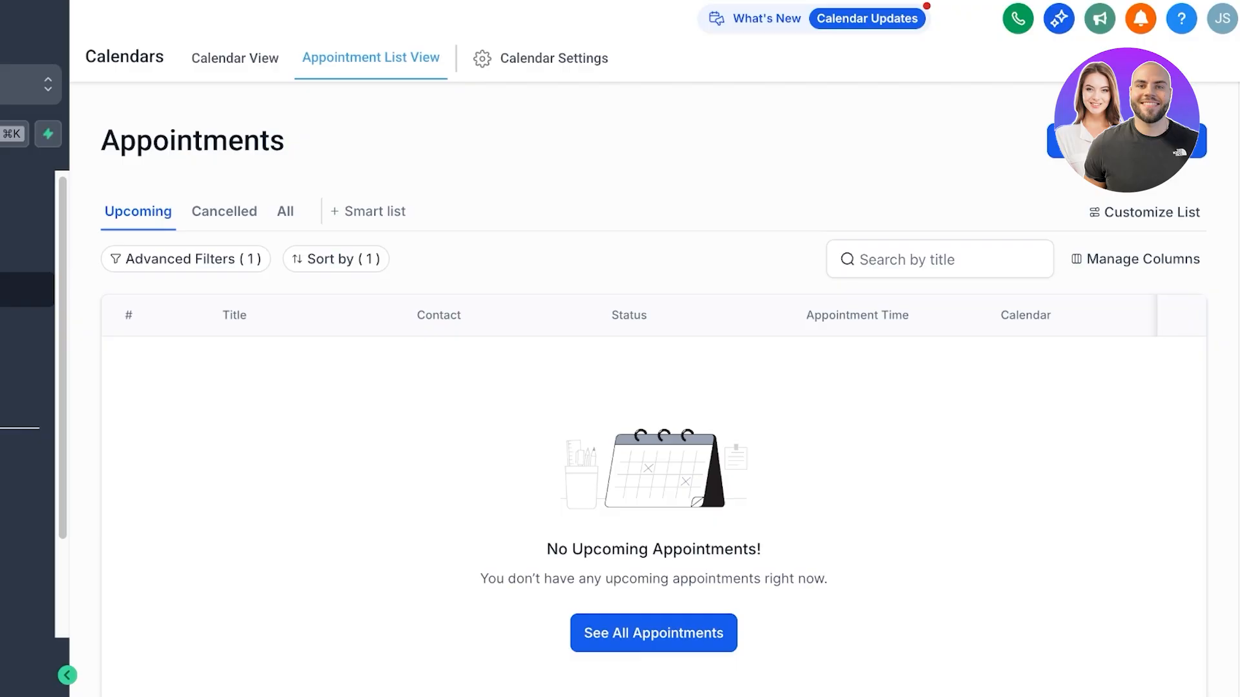
- Open the list of forms in the Sites section
click(27, 567)
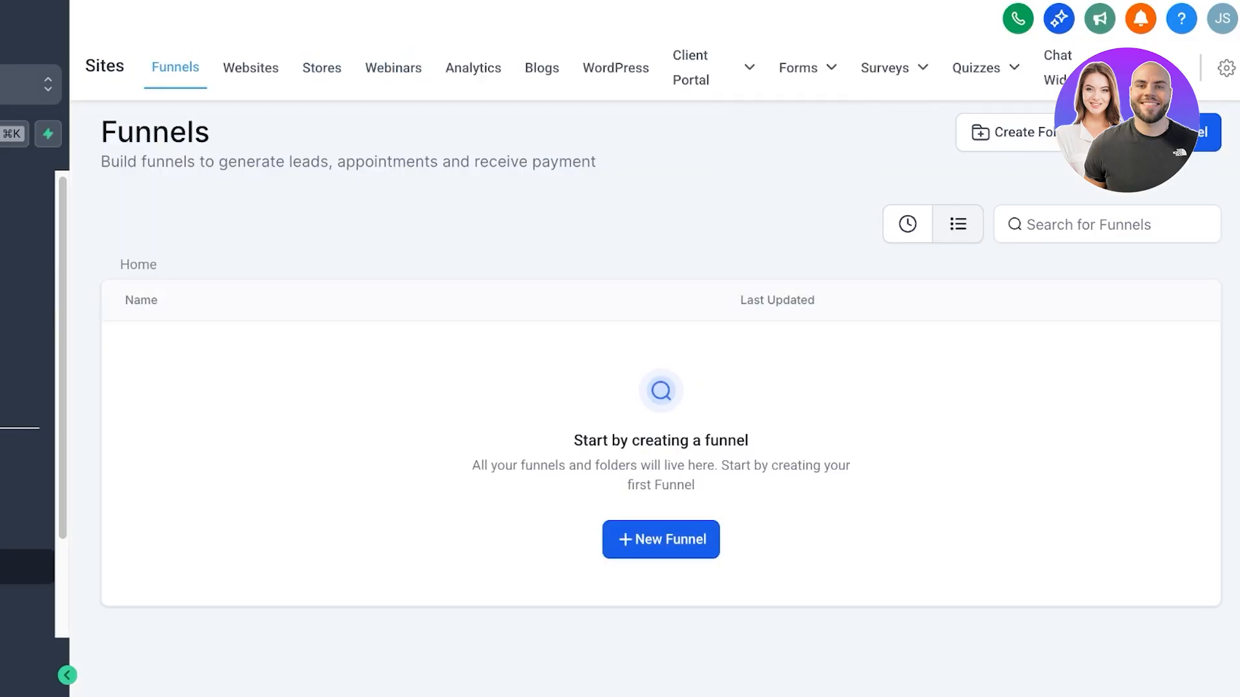
mouse_move(800, 67)
click(744, 107)
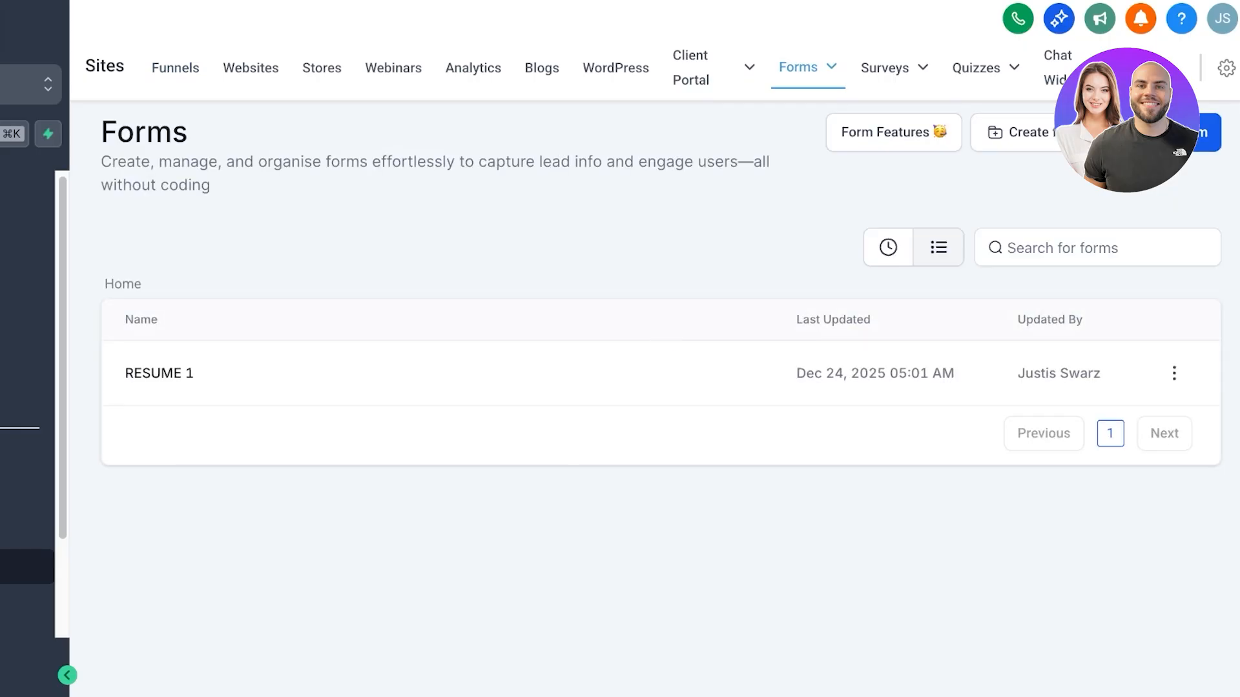
- Start creating a new form in the Forms area of the Sites section
click(1202, 132)
click(725, 277)
click(830, 539)
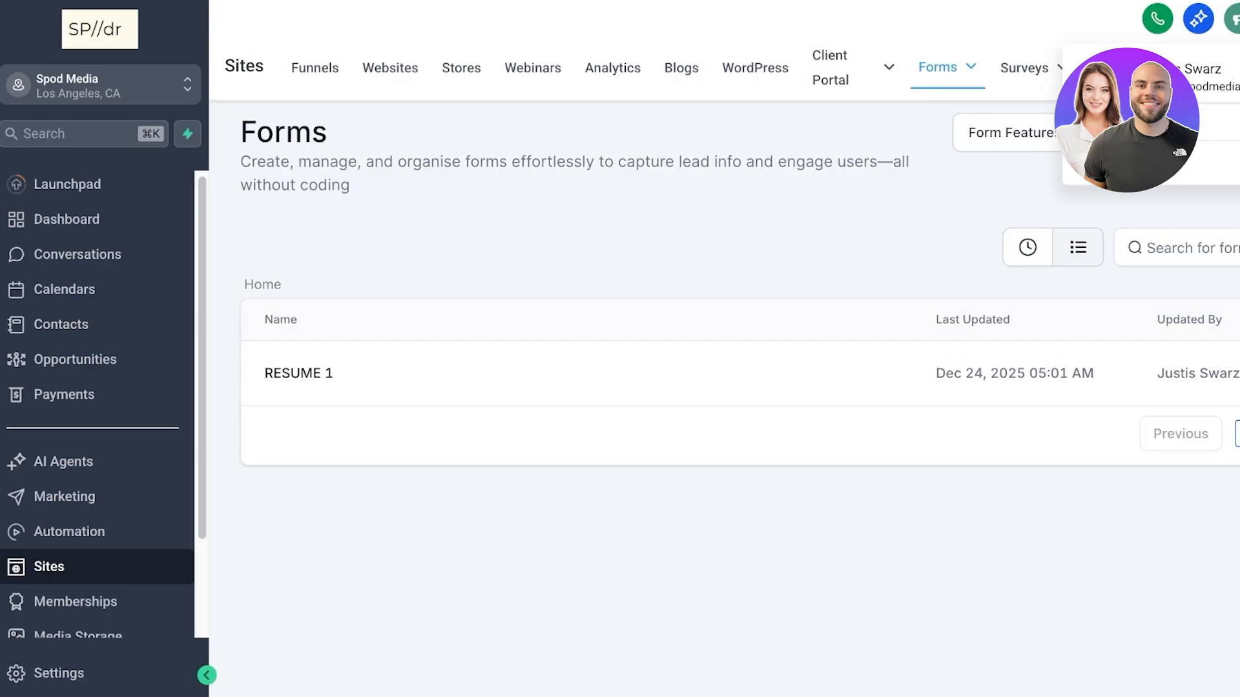
- Look through the sub-account's list of feature sections and open the workflow list in the Automation section
scroll(97, 401, down, 1)
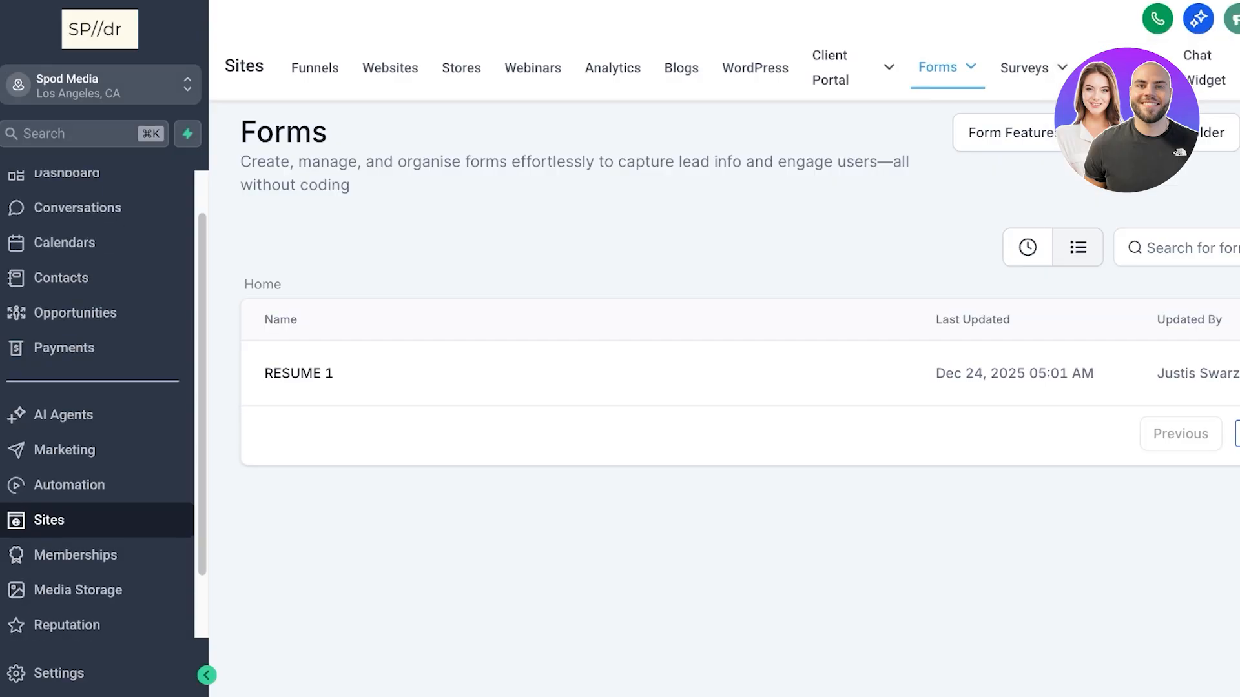
scroll(97, 555, down, 2)
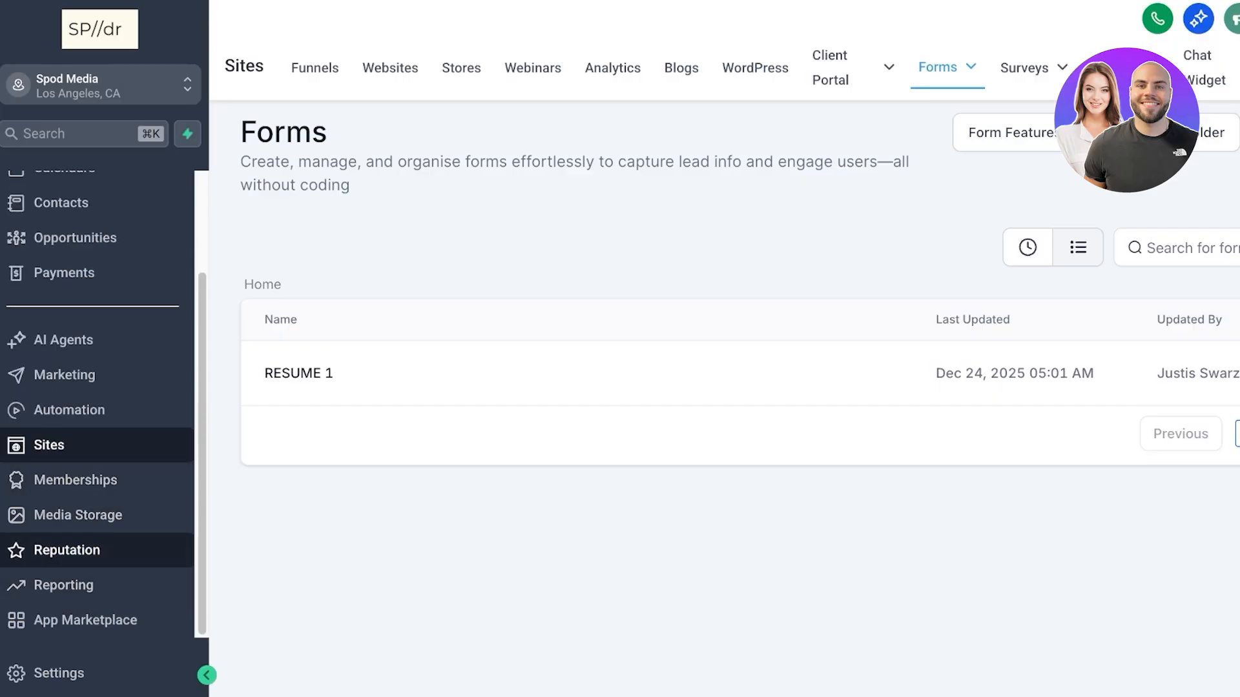
scroll(97, 548, up, 3)
scroll(97, 471, down, 1)
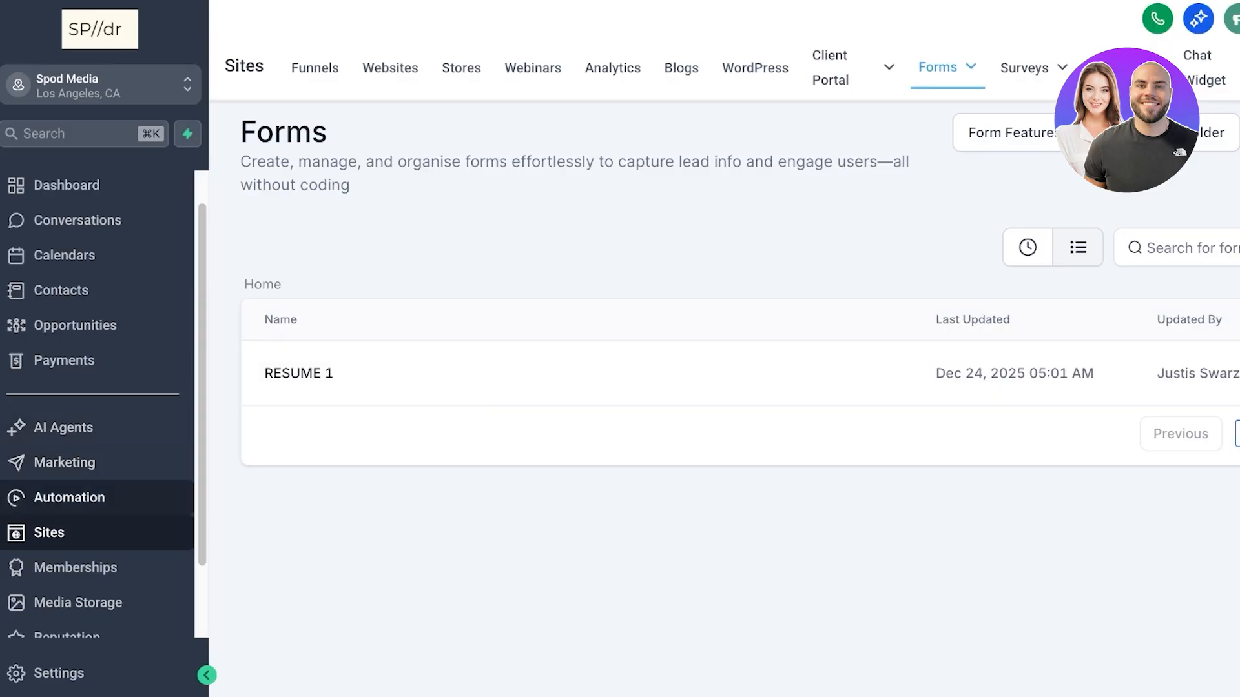
click(69, 497)
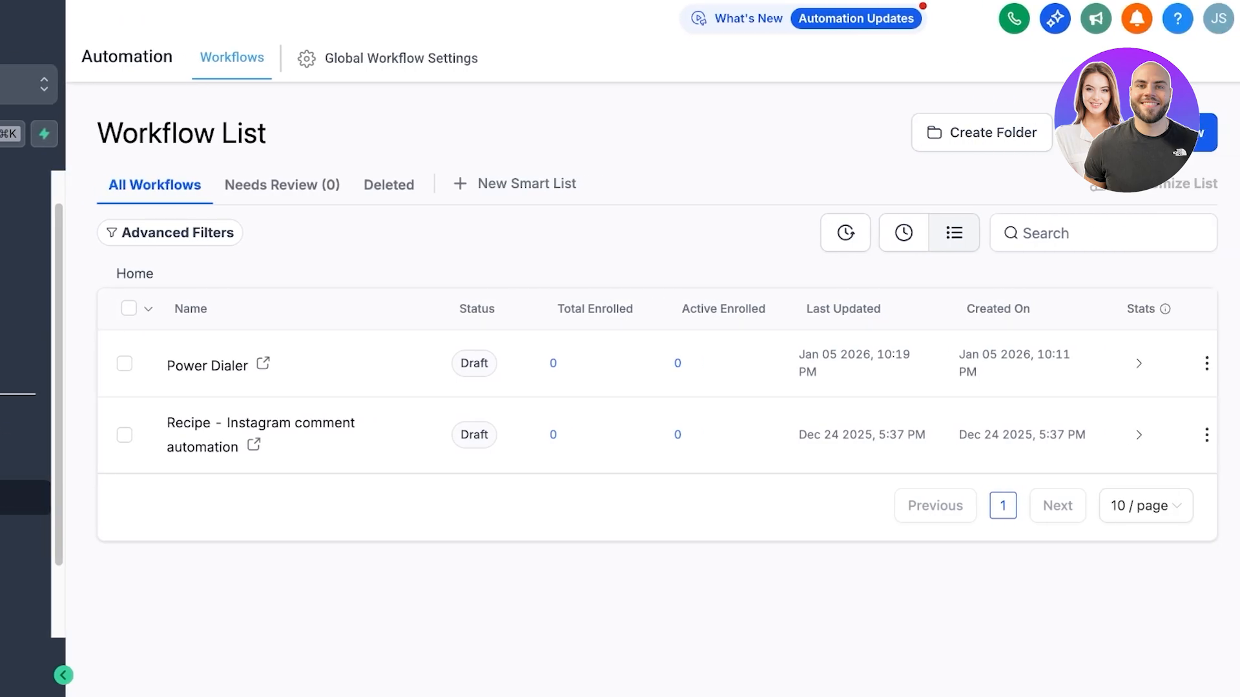
- Browse the template library for creating a new automation workflow
click(1224, 132)
click(1057, 212)
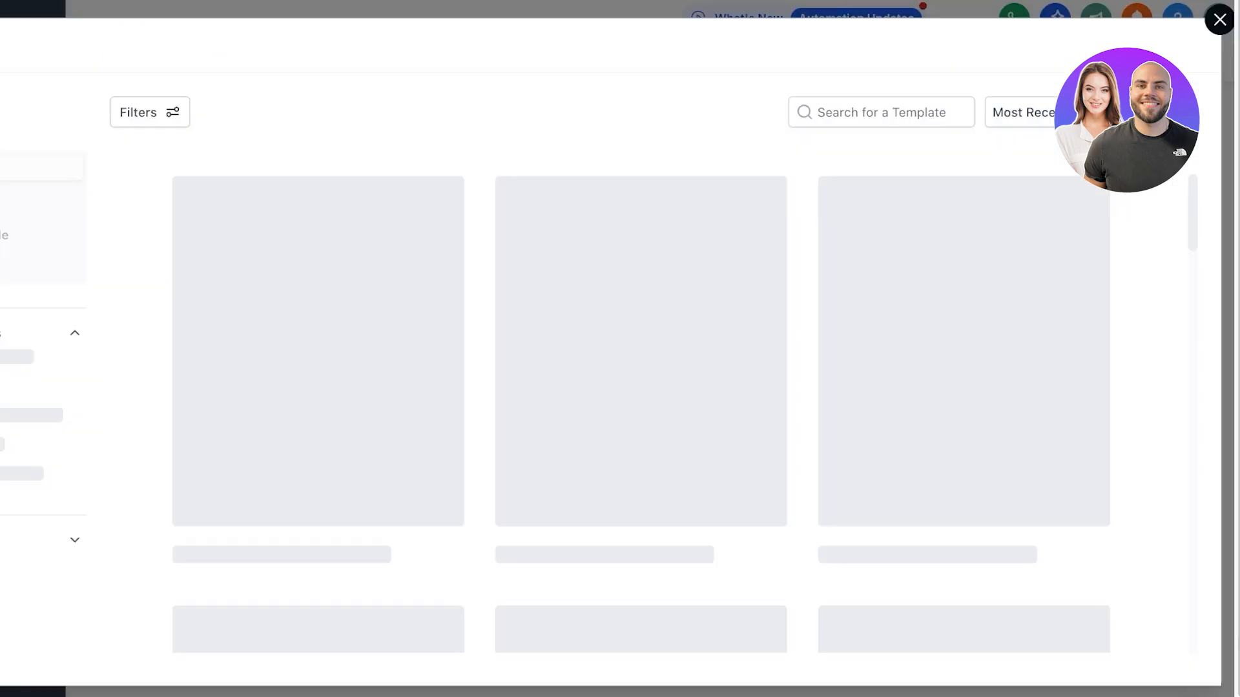
scroll(438, 310, down, 5)
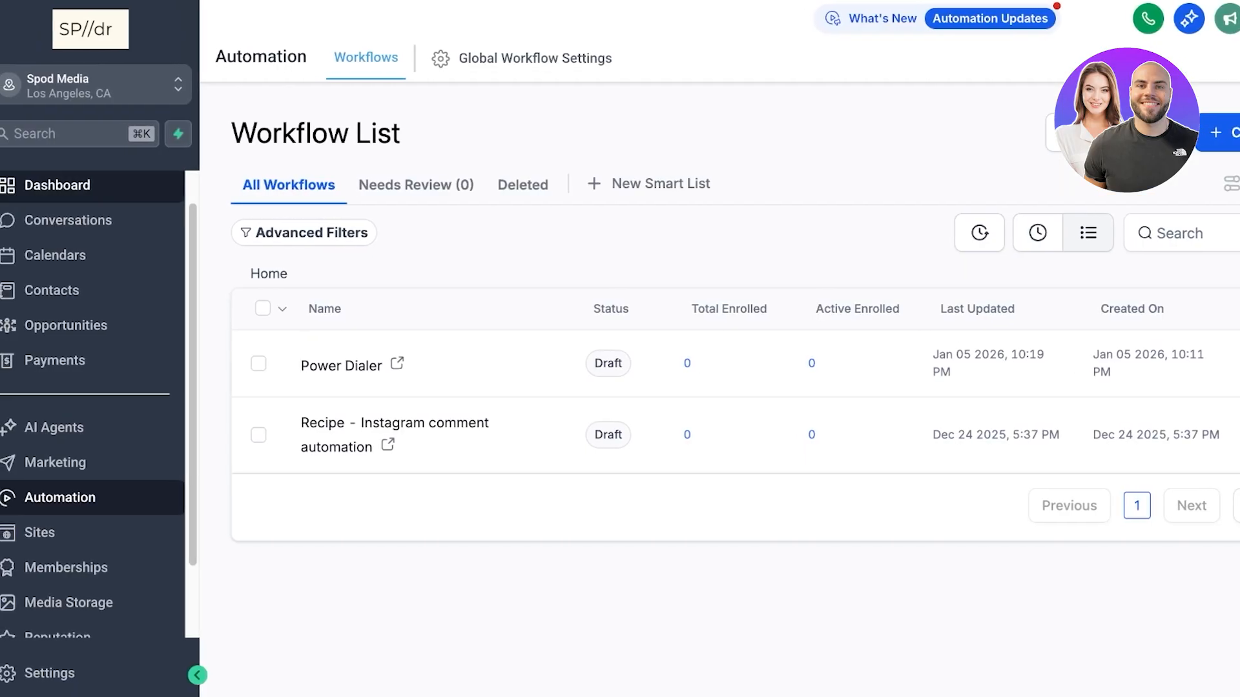
- Open the dashboard of the Spod Media sub-account
click(64, 185)
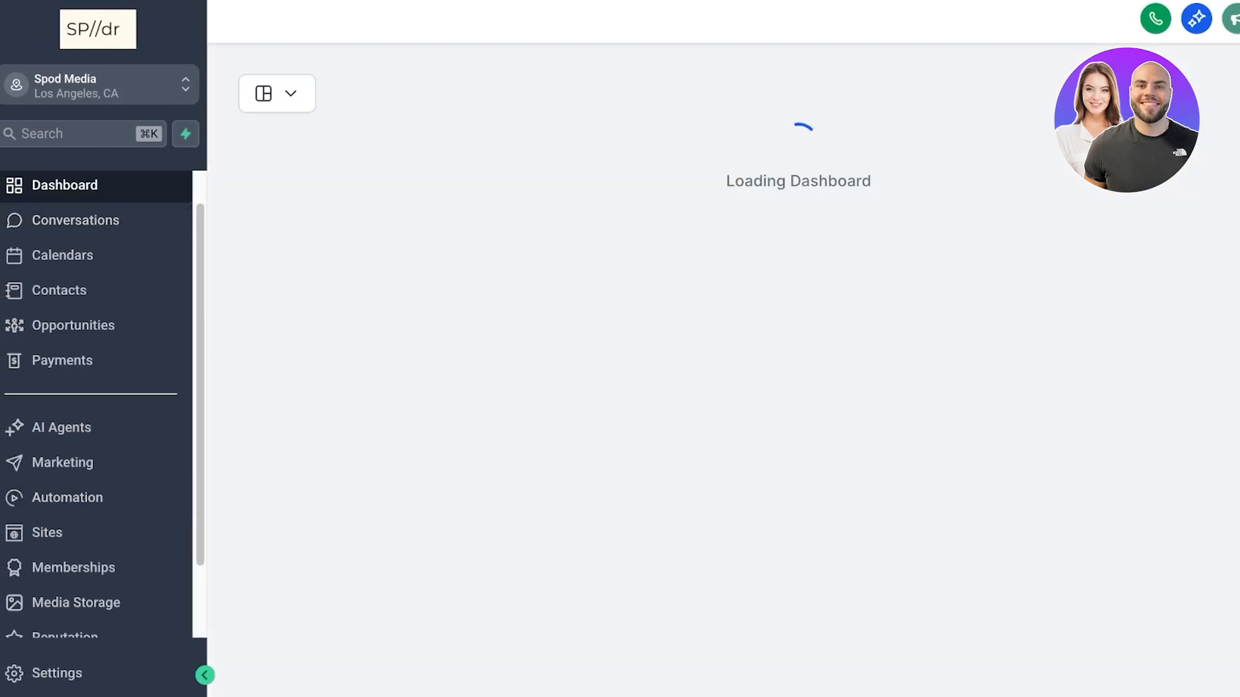